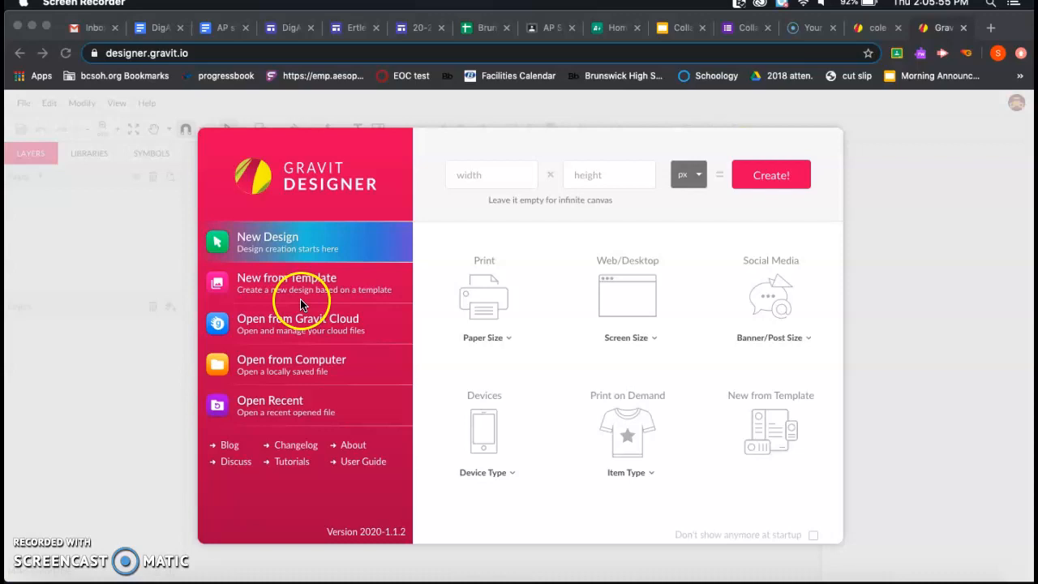
Open the portrait photo asdf.jpg from the computer's Desktop folder.
left_click(266, 365)
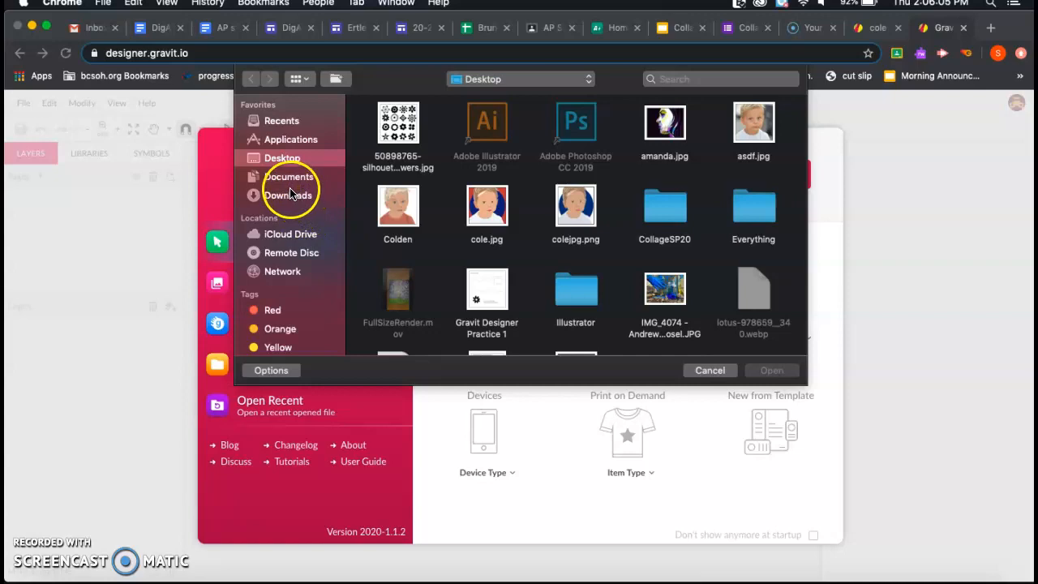
double_click(753, 126)
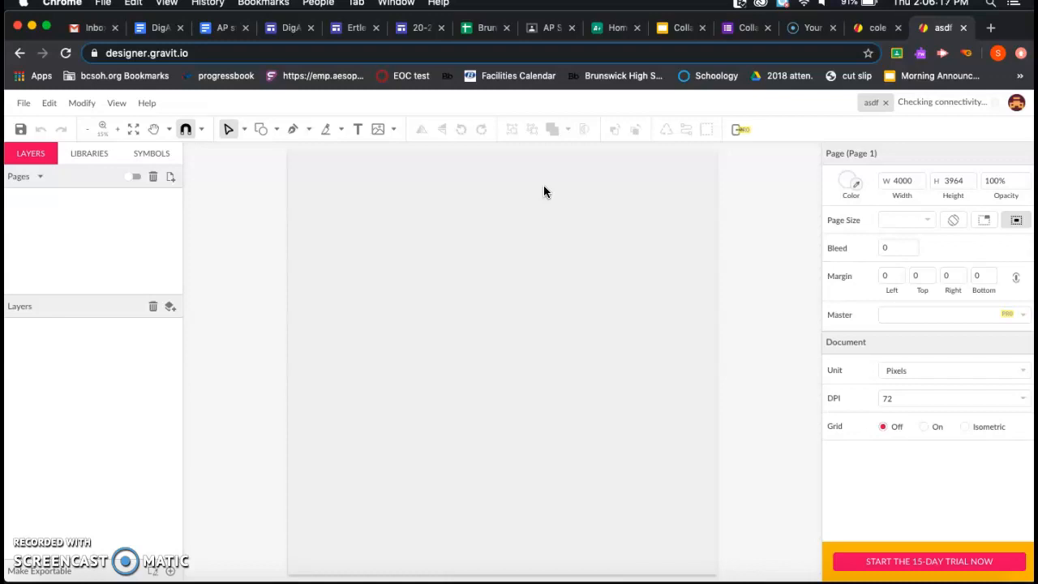
scroll(544, 190, "up", 5)
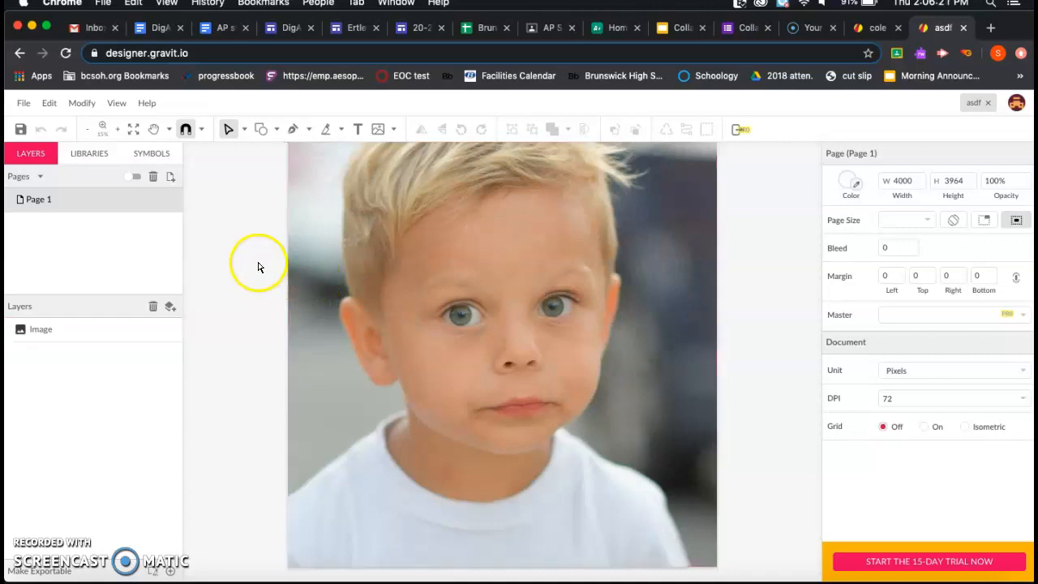
scroll(223, 274, "up", 1)
scroll(223, 274, "down", 2)
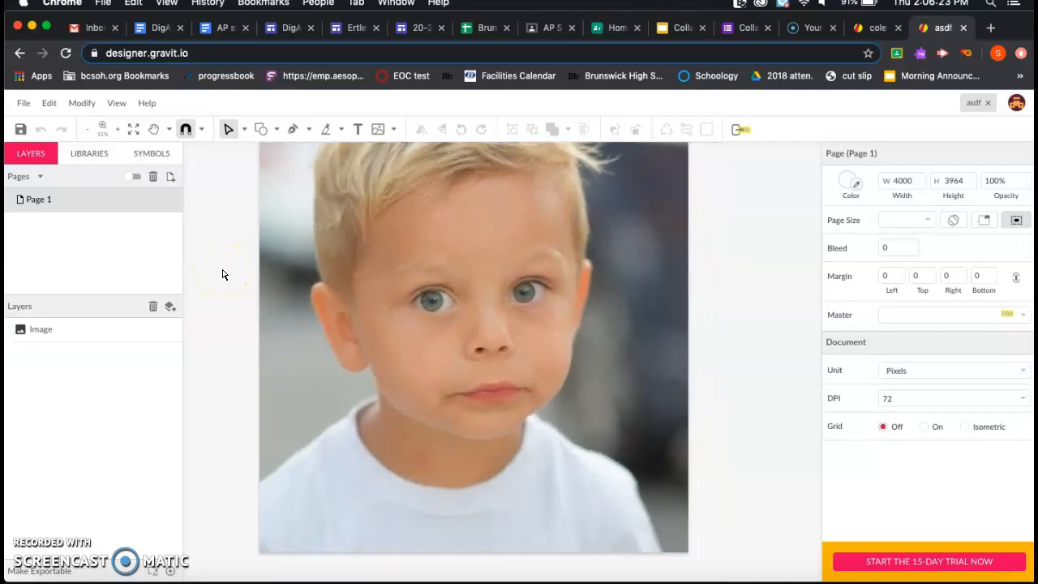
Lock the Image layer that holds the portrait photo.
left_click(91, 330)
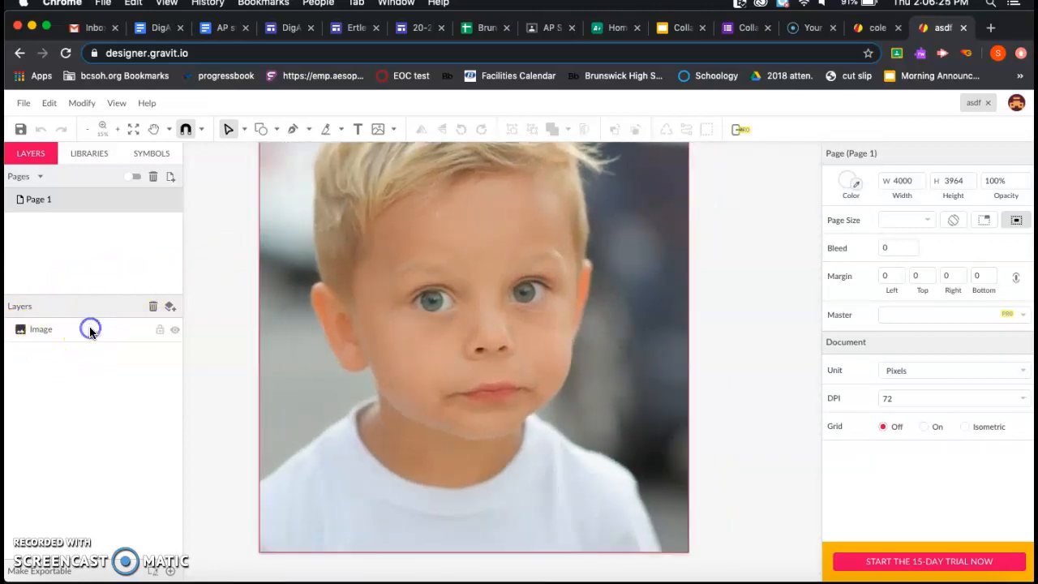
left_click(160, 329)
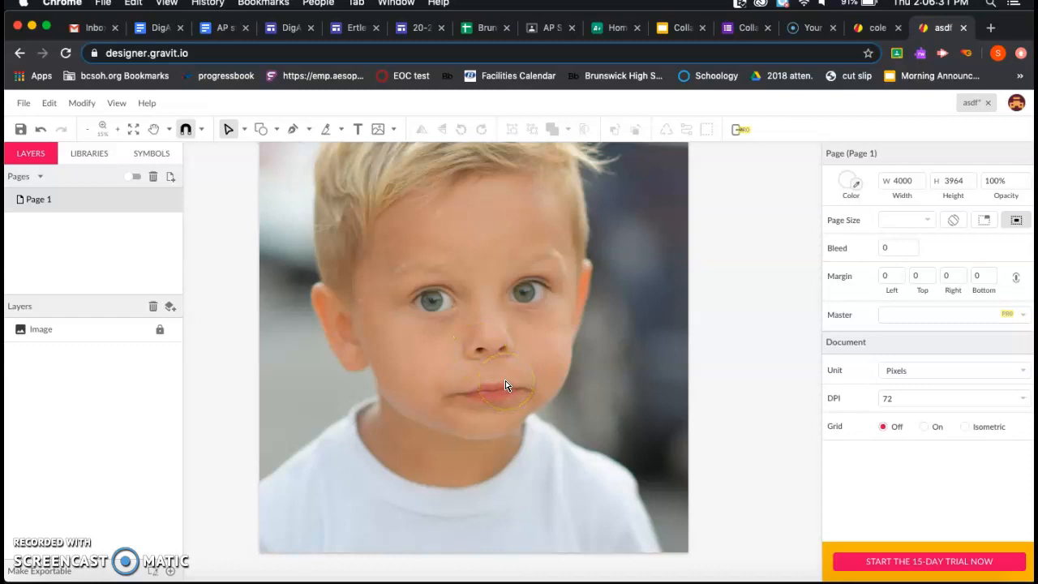
left_click(131, 337)
scroll(326, 398, "up", 1)
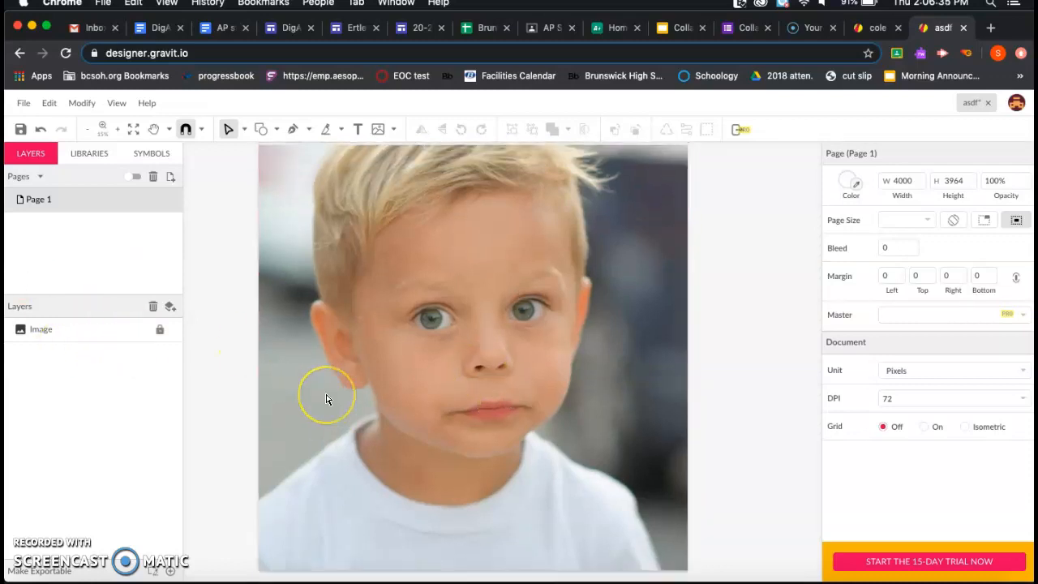
Start a Pen path at the left side of the boy's neck and trace it around the left ear with curved segments.
left_click(293, 129)
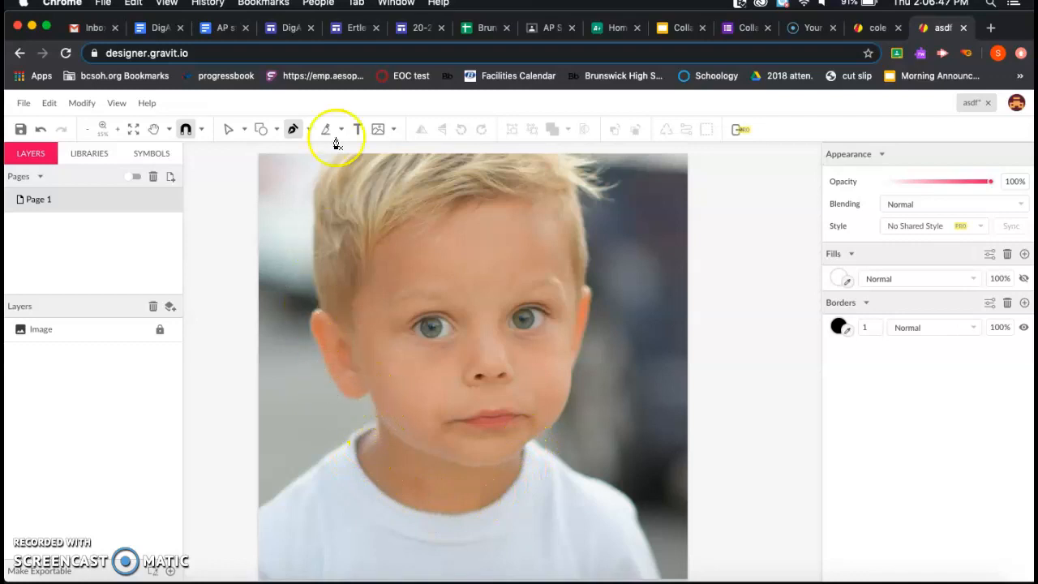
left_click(379, 429)
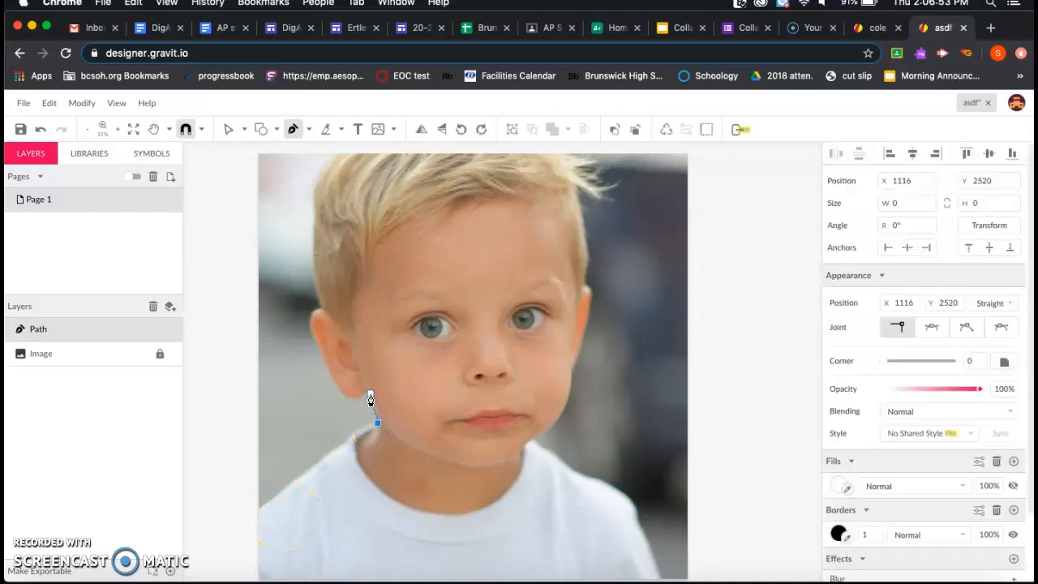
scroll(369, 394, "up", 5)
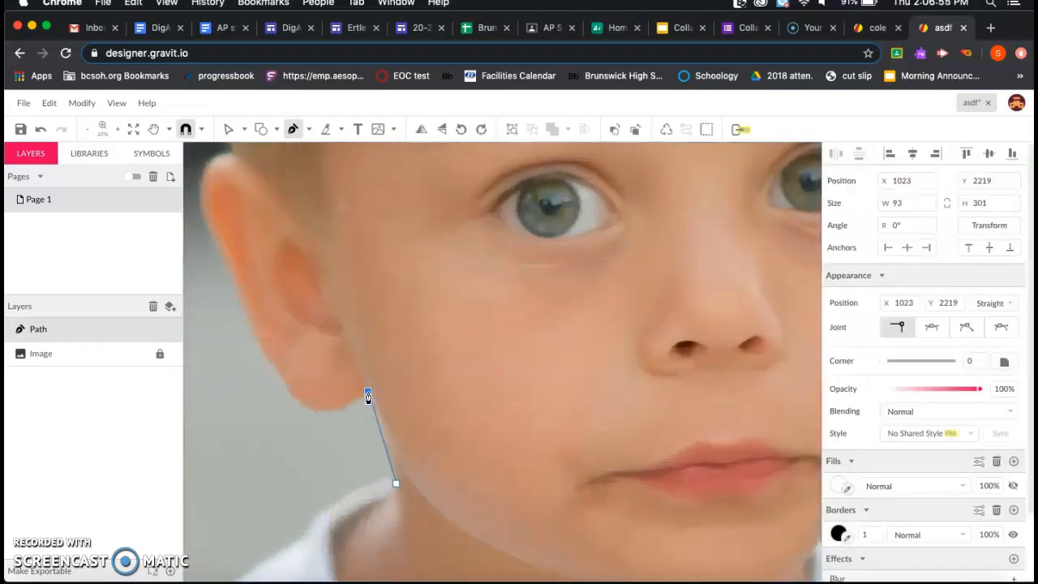
scroll(372, 419, "down", 2)
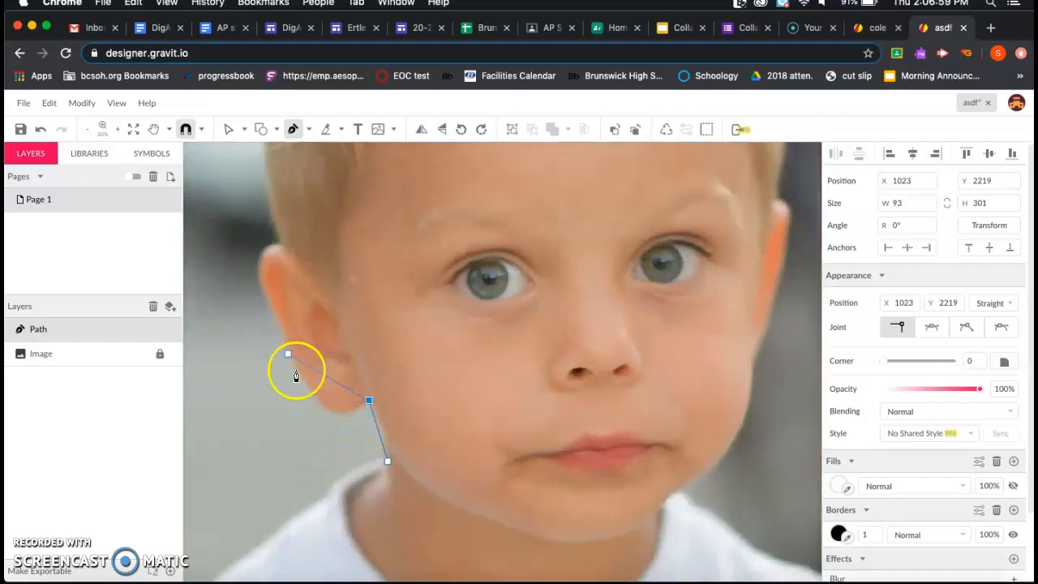
scroll(361, 431, "left", 1)
mouse_move(380, 422)
left_mouse_down()
mouse_move(406, 433)
mouse_move(389, 405)
left_mouse_up()
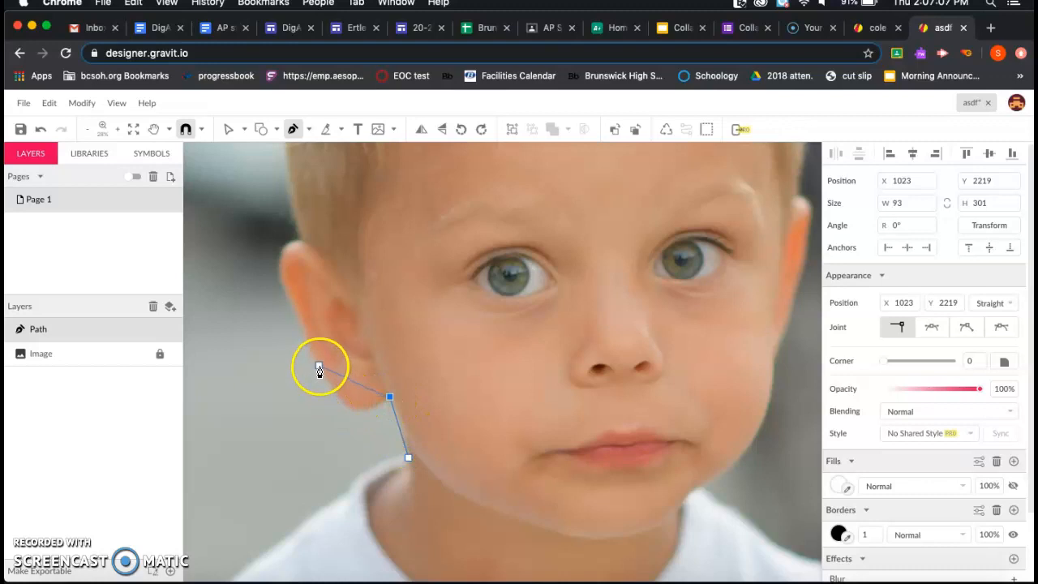
left_click_drag(301, 339, 292, 292)
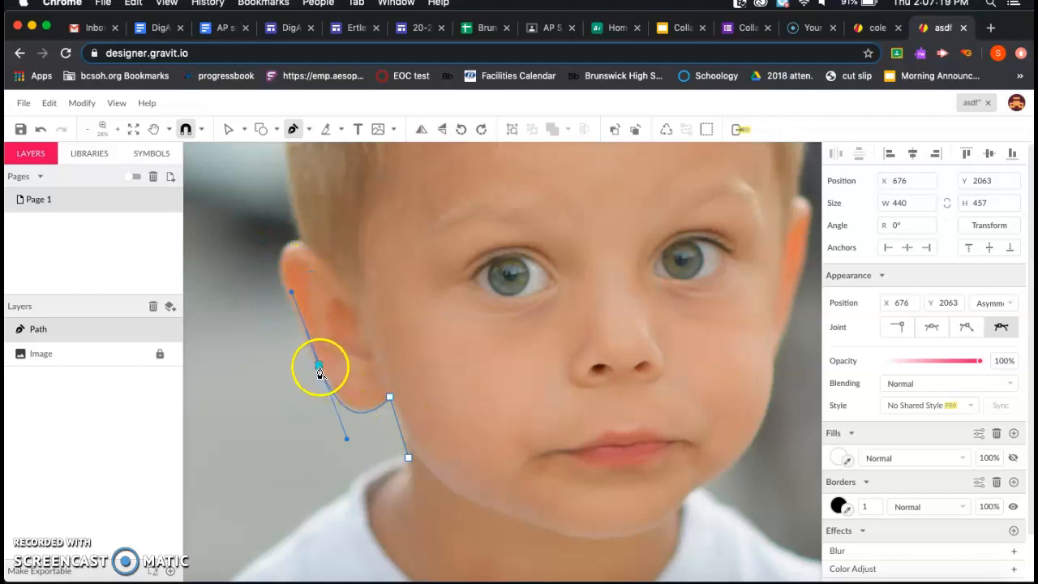
left_click(319, 367)
left_click_drag(317, 366, 302, 247)
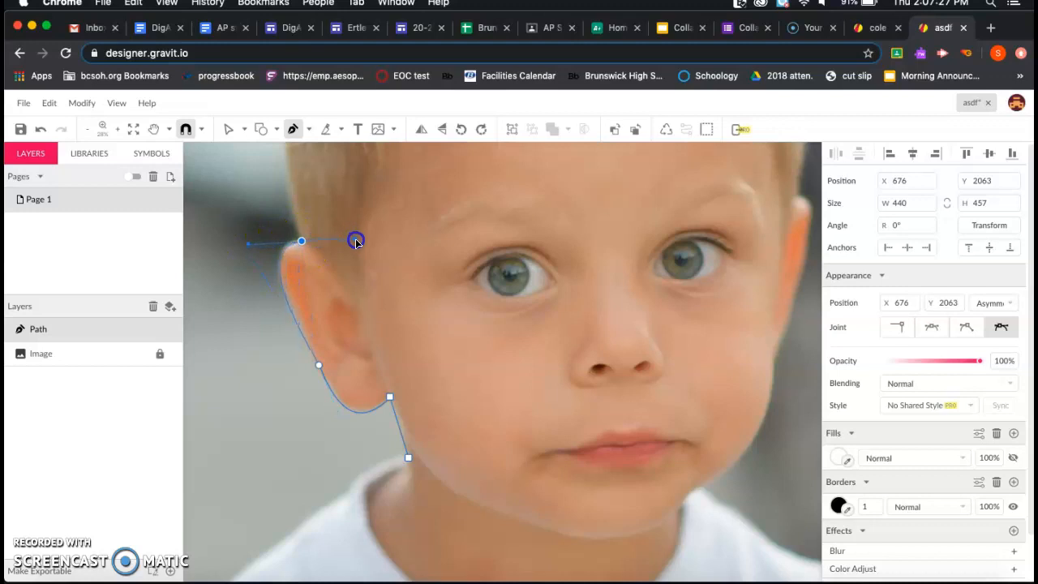
Continue the path up the left side of the hair and straight across the photo's upper edge.
scroll(355, 241, "up", 4)
left_click(324, 397)
scroll(325, 396, "down", 3)
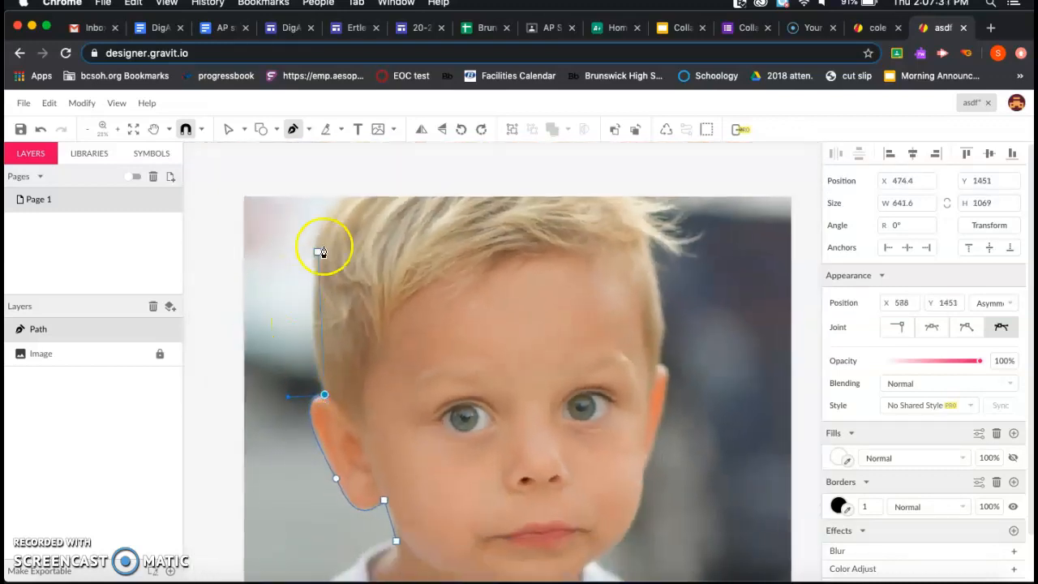
left_click_drag(348, 196, 399, 166)
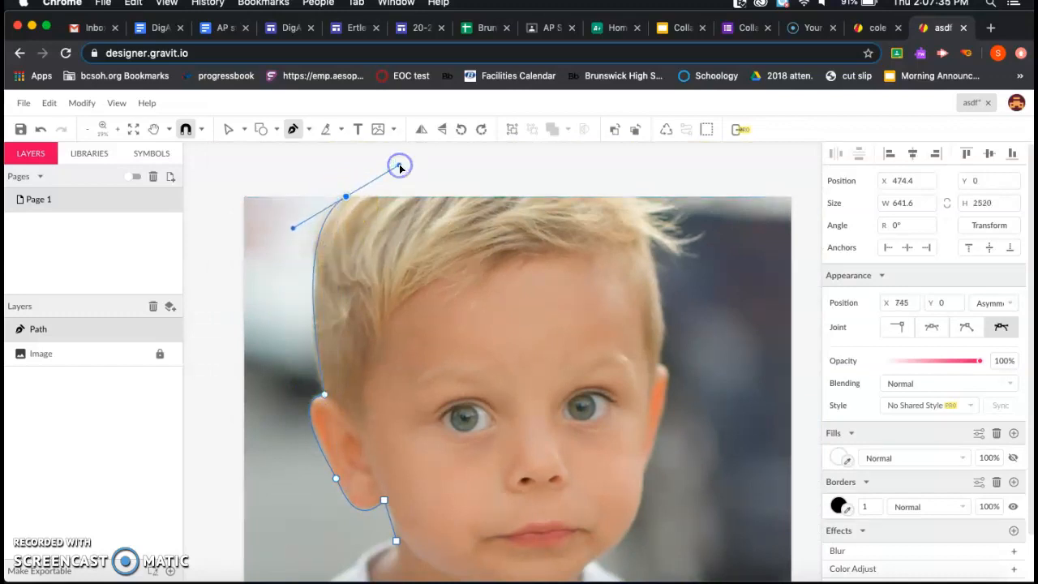
left_click(346, 197)
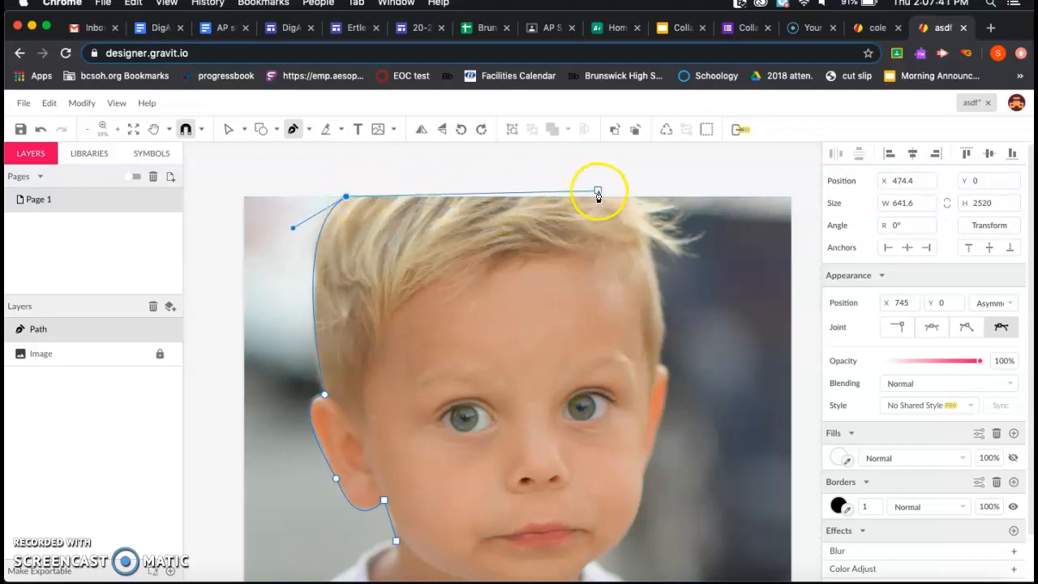
left_click(631, 197)
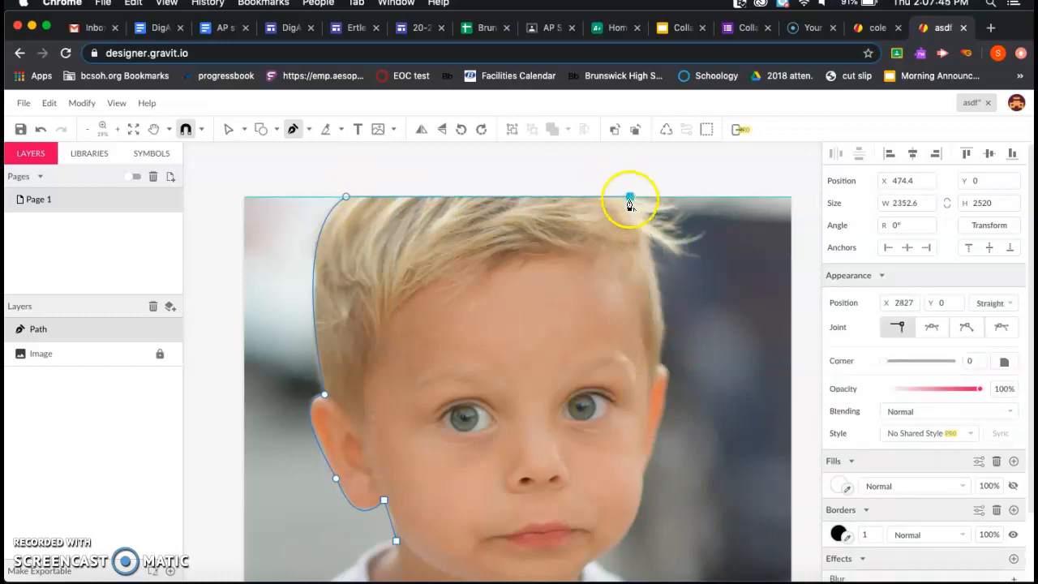
Continue the path down the right side of the hair, around the right ear and along the jaw to the shirt collar.
left_click(658, 365)
left_click_drag(657, 366, 639, 406)
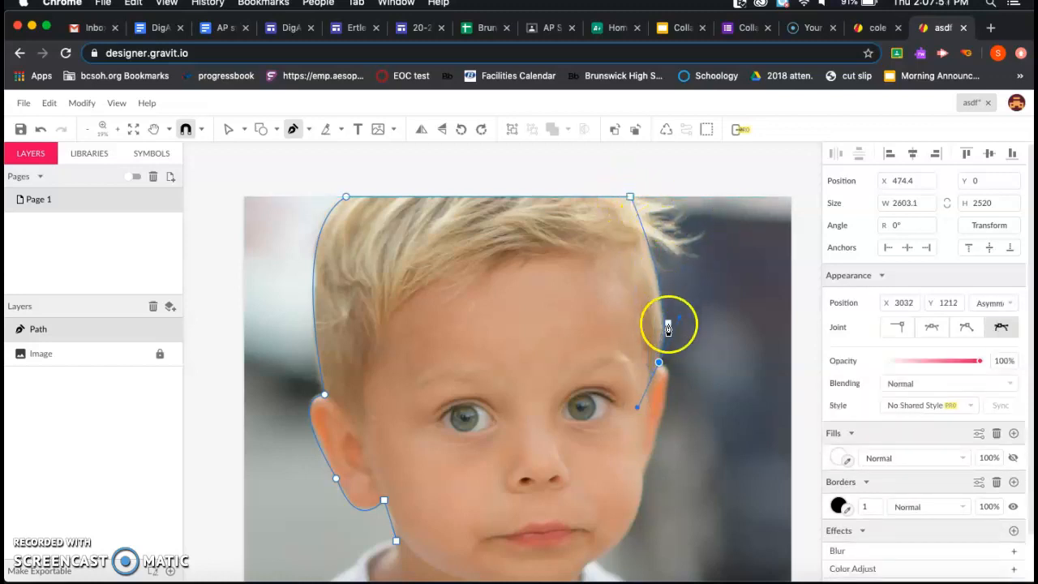
scroll(705, 369, "down", 5)
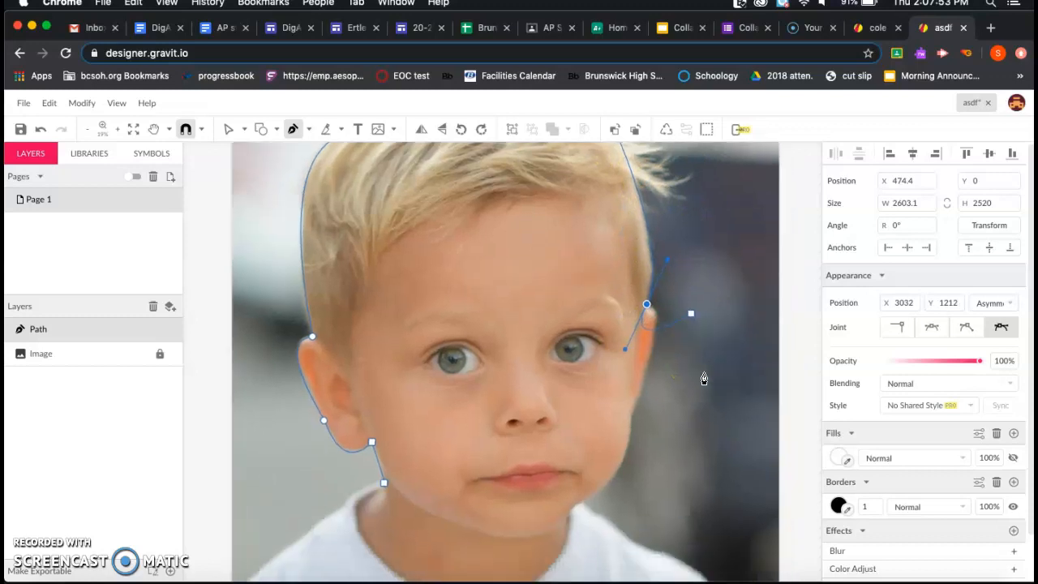
left_click(627, 270)
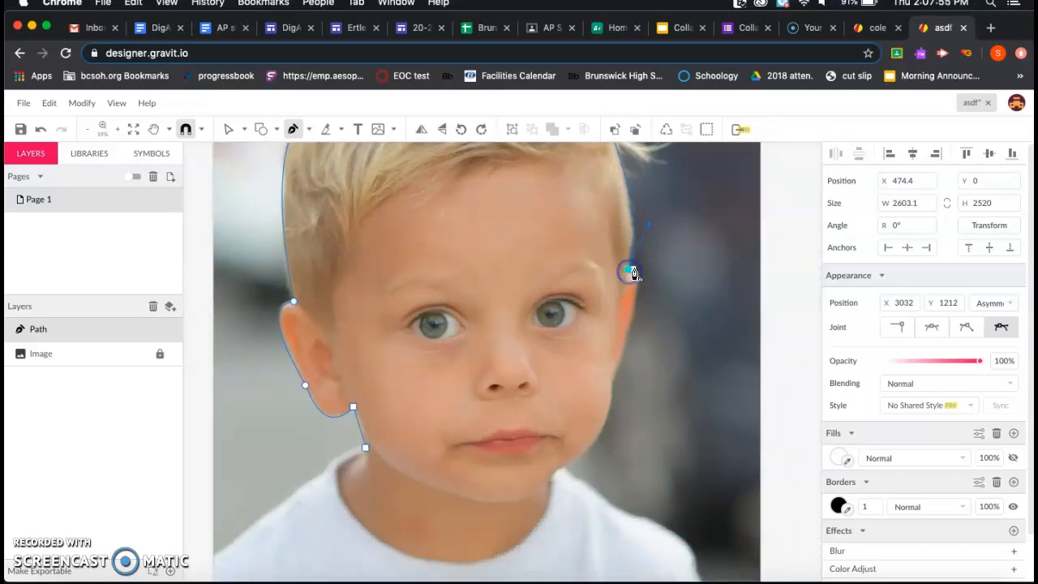
left_click(615, 374)
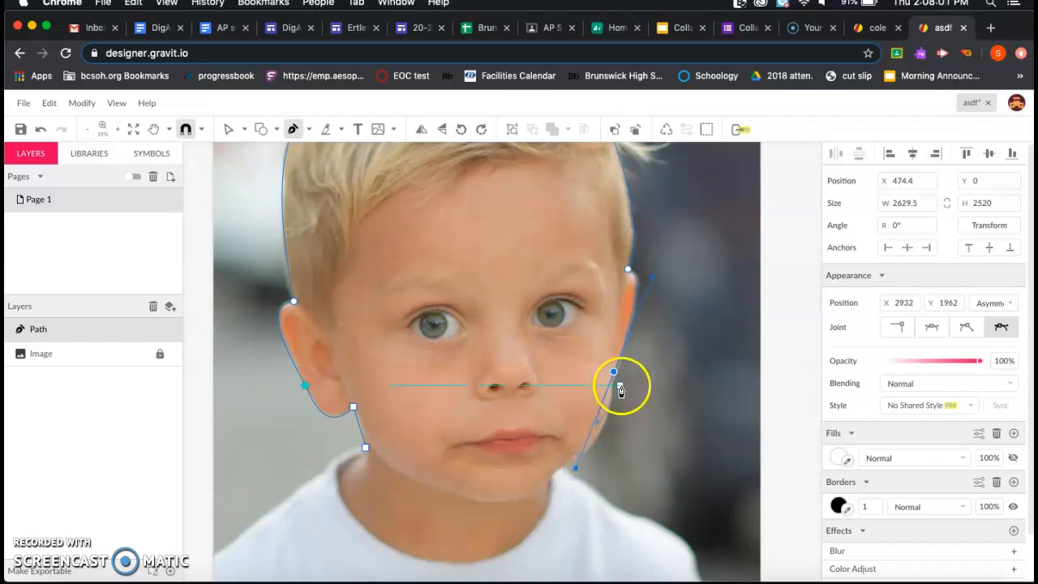
left_click_drag(614, 376, 516, 514)
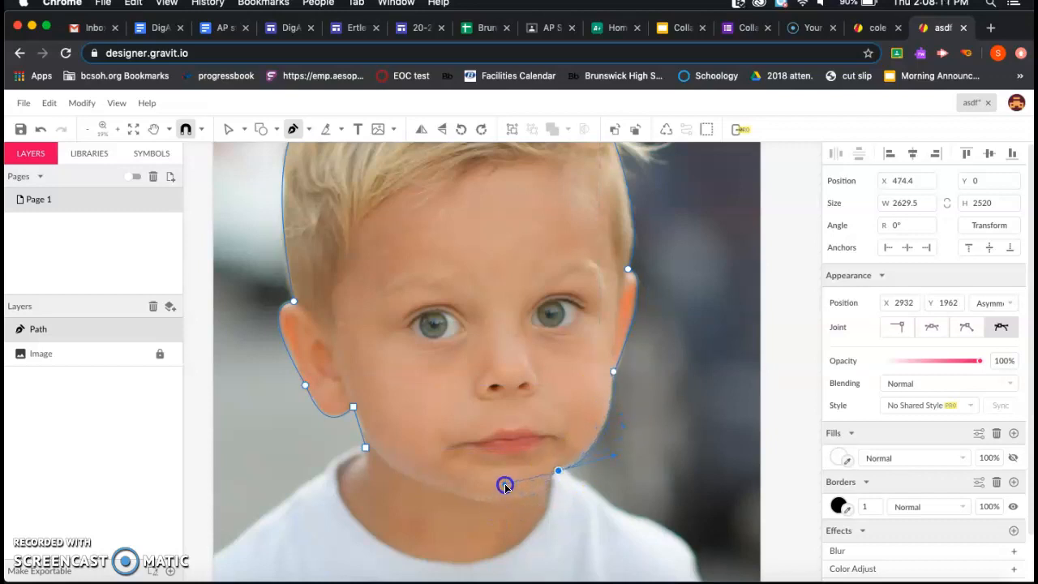
left_click_drag(512, 492, 513, 491)
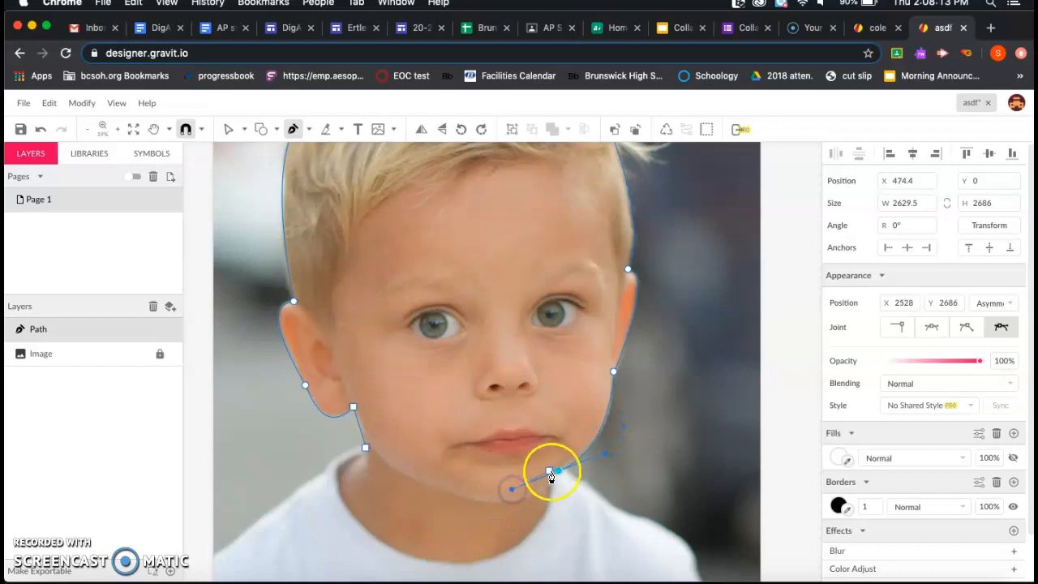
Trace the neck along the shirt collar and close the head path at its starting point beside the left jaw.
scroll(559, 473, "down", 2)
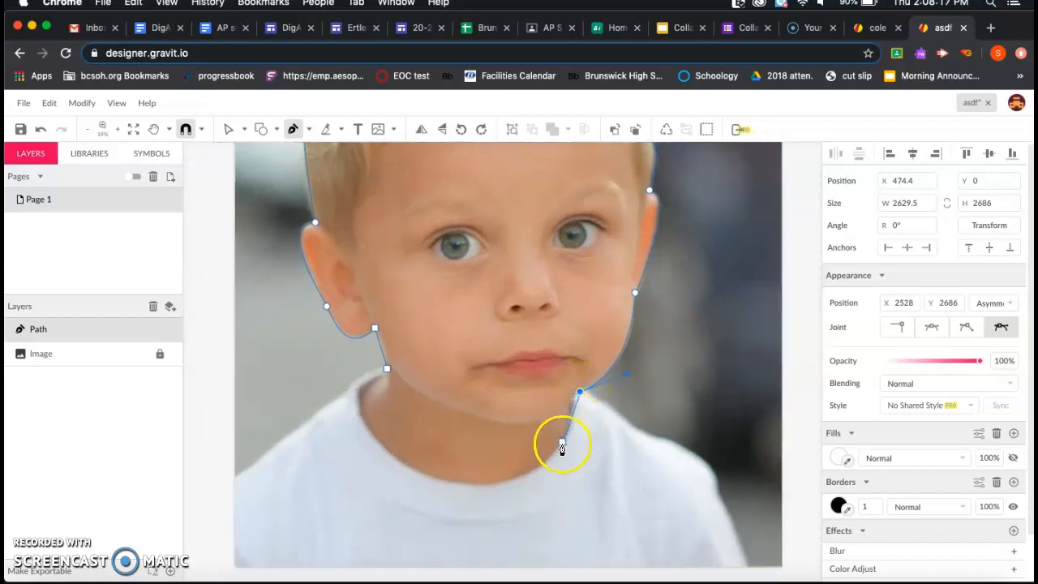
left_click_drag(498, 484, 438, 489)
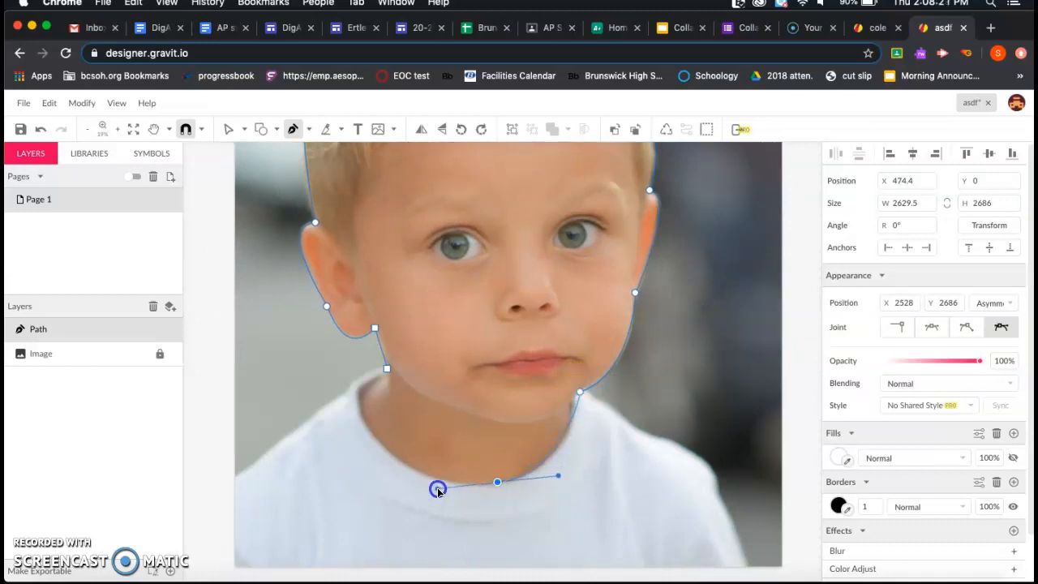
left_click(496, 484)
left_click(363, 395)
left_click_drag(388, 328, 353, 298)
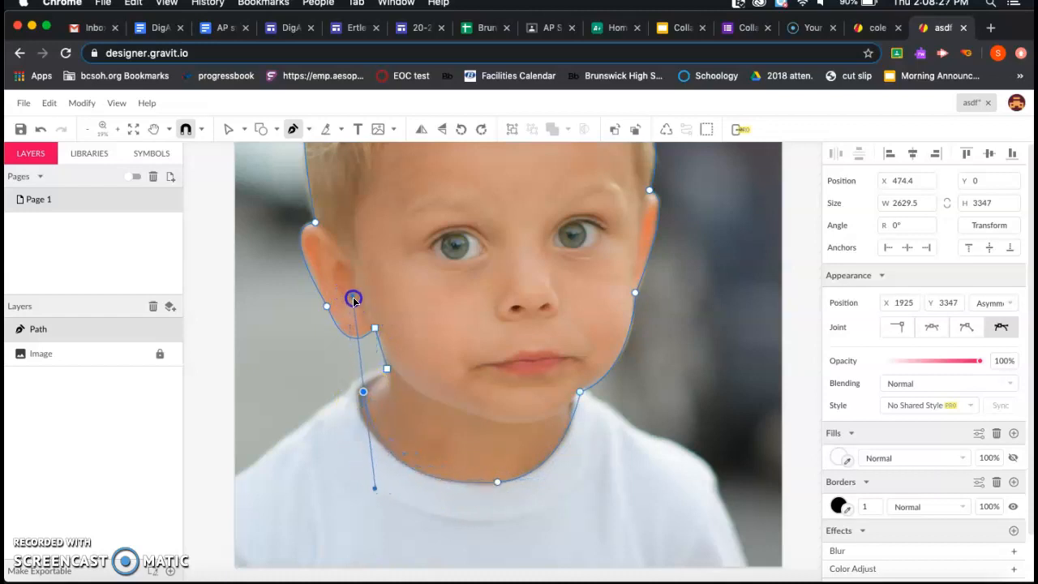
left_click(364, 392)
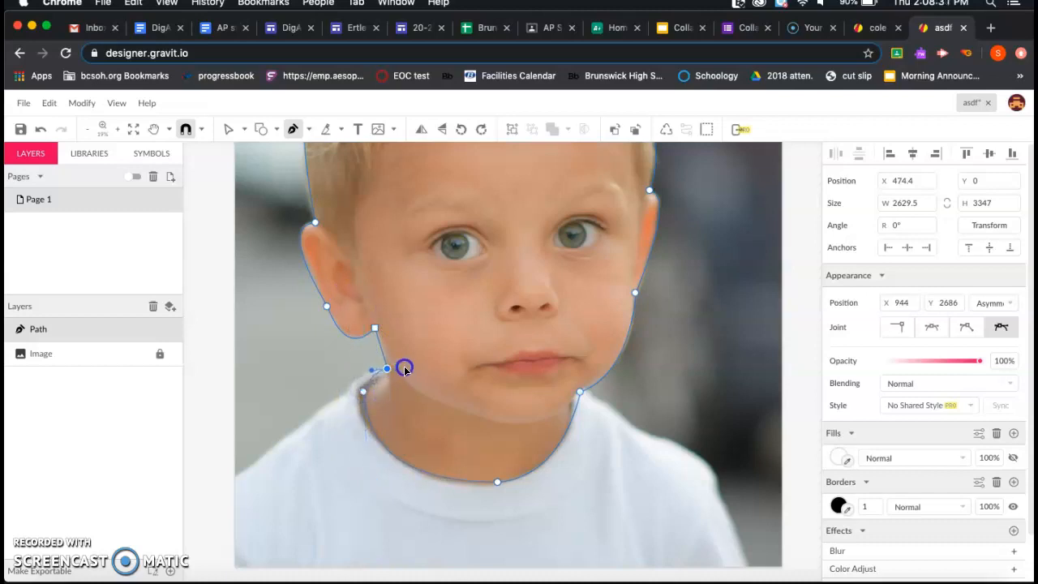
left_click(404, 361)
Fill the closed head path with the skin colour sampled from the boy's cheek.
scroll(404, 362, "up", 4)
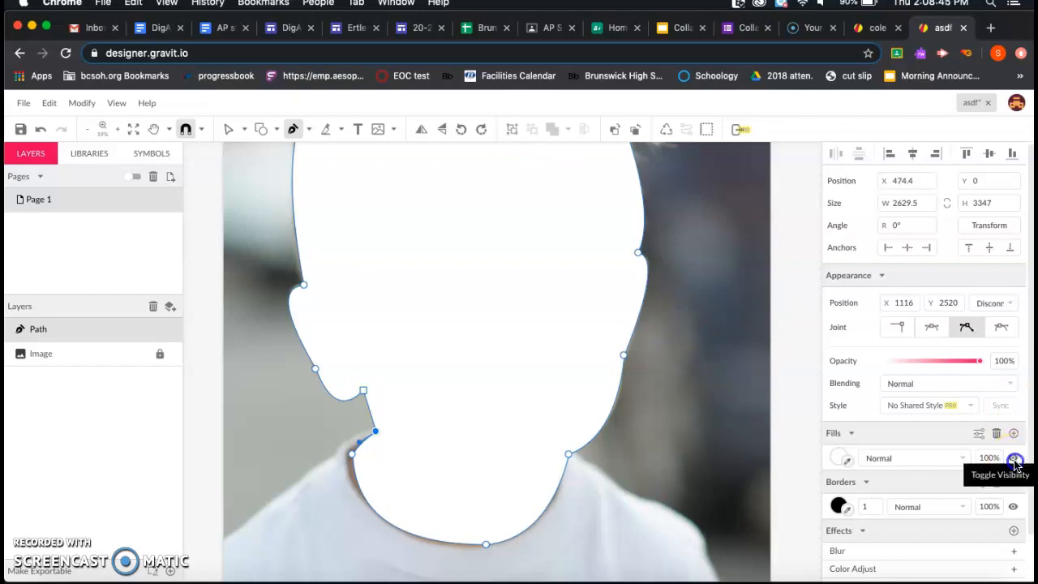
left_click(1014, 460)
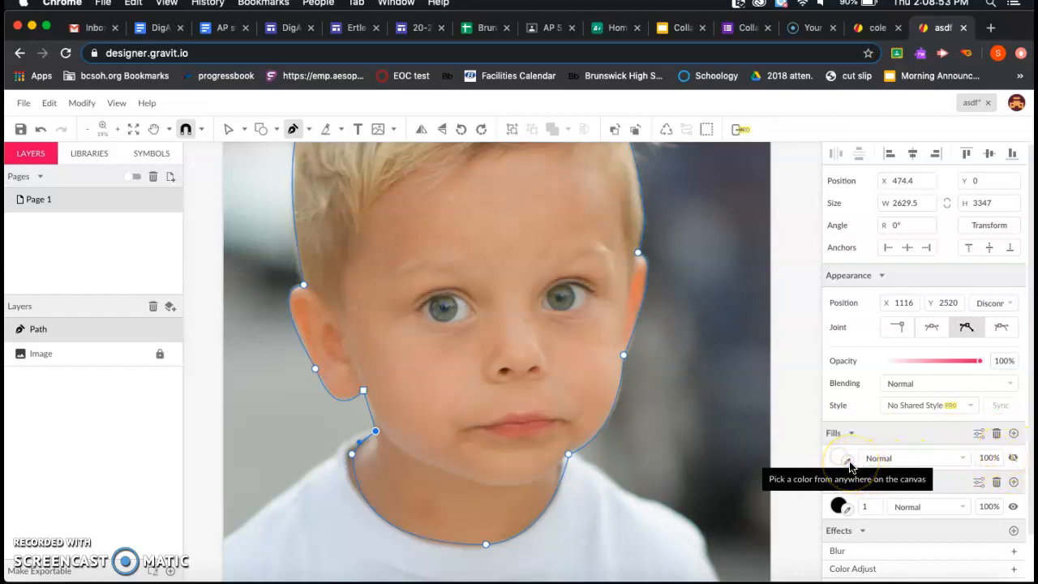
left_click(851, 464)
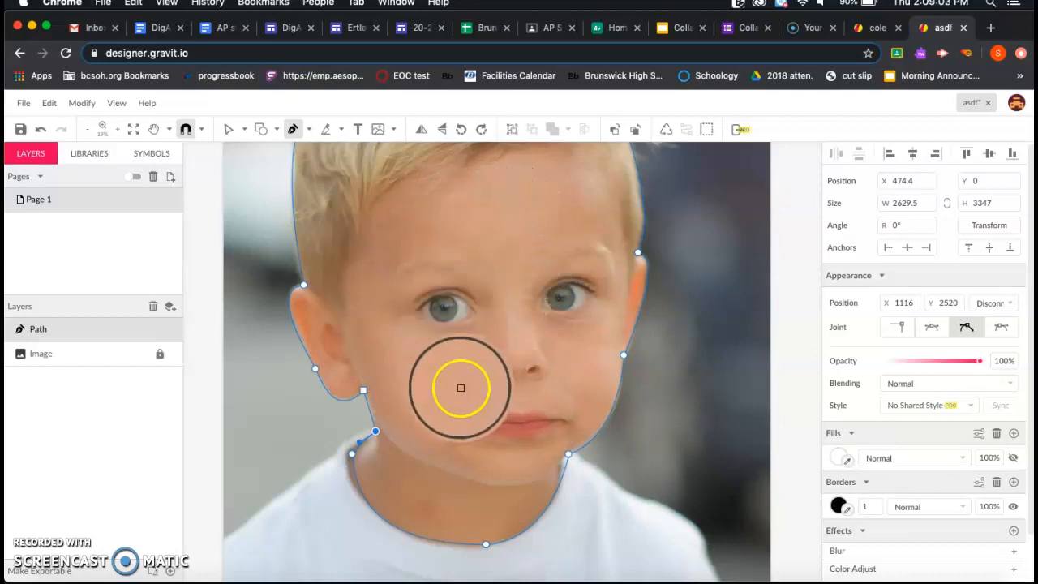
left_click(431, 372)
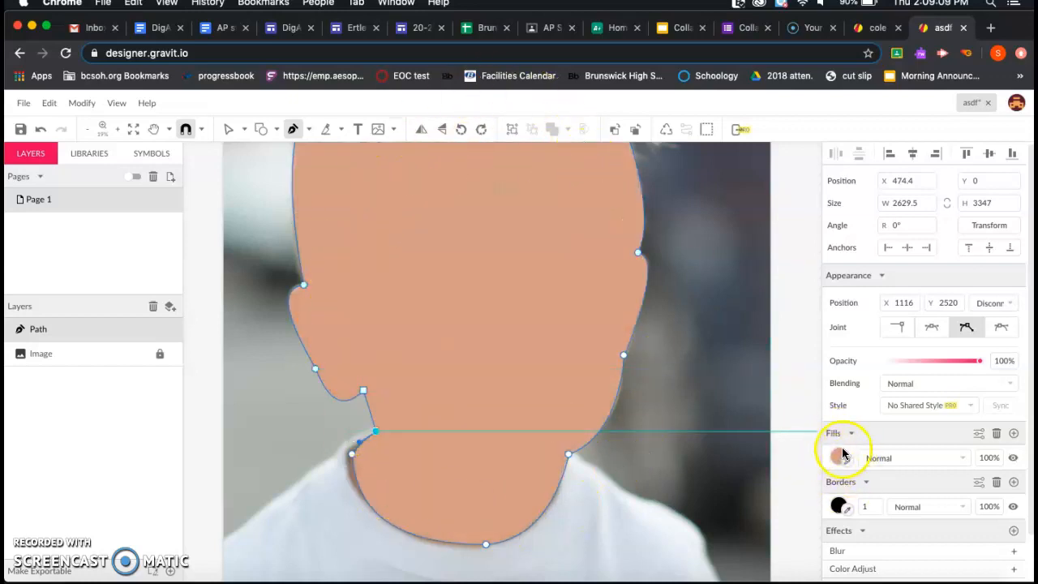
Hide the head path's skin-coloured fill to uncover the photo for further tracing.
left_click(1013, 459)
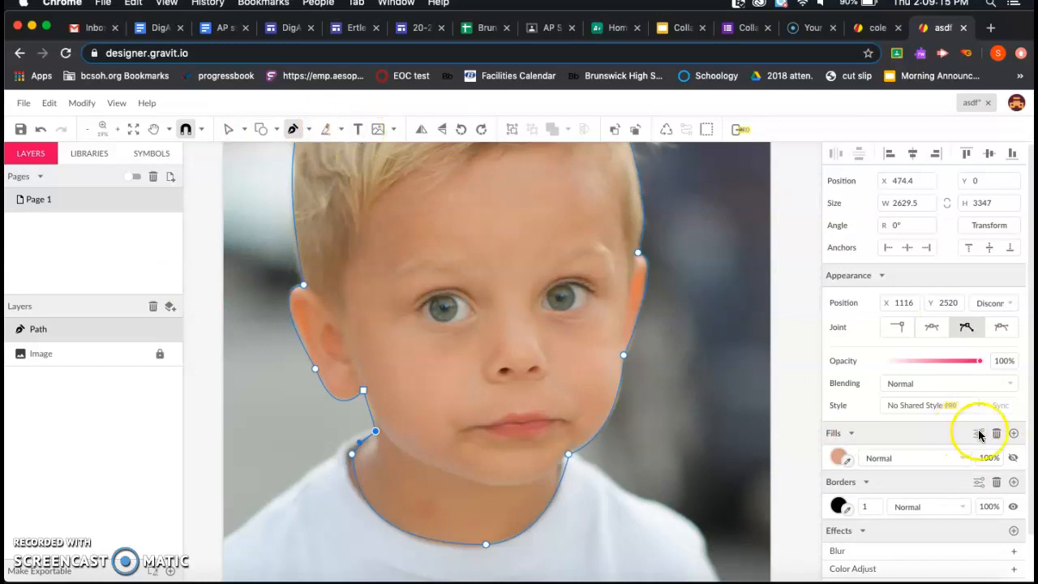
left_click(1014, 457)
left_click(1013, 457)
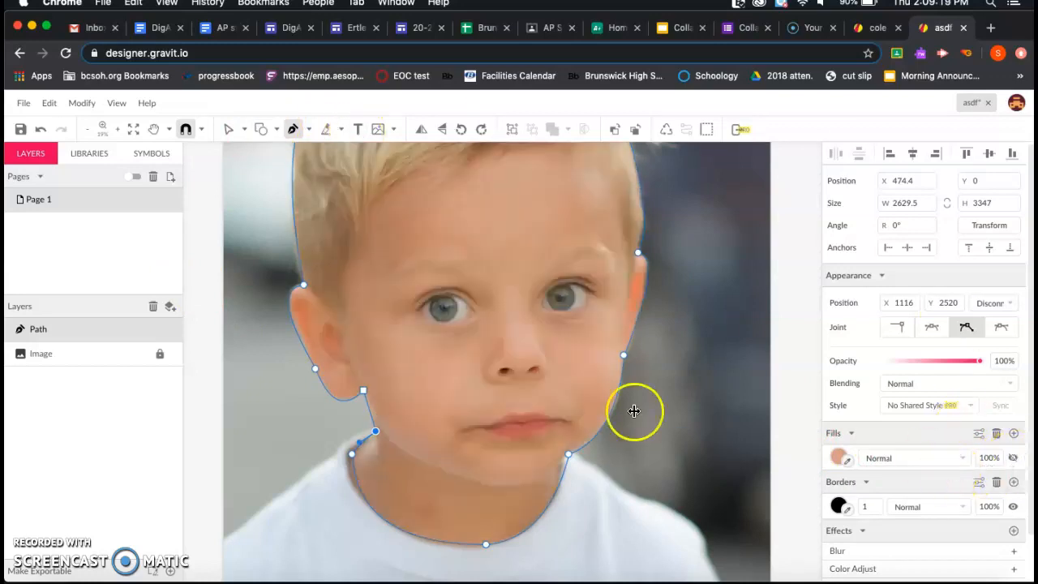
scroll(560, 398, "down", 5)
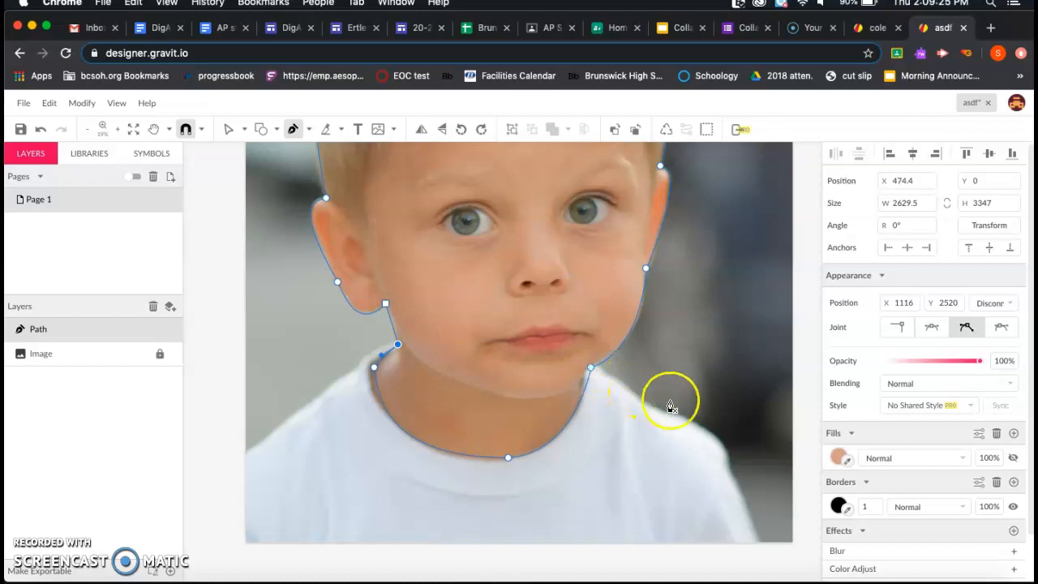
Trace the shirt's right shoulder with the Pen tool, from the photo's bottom edge up to the collar beside the jaw.
left_click(760, 542)
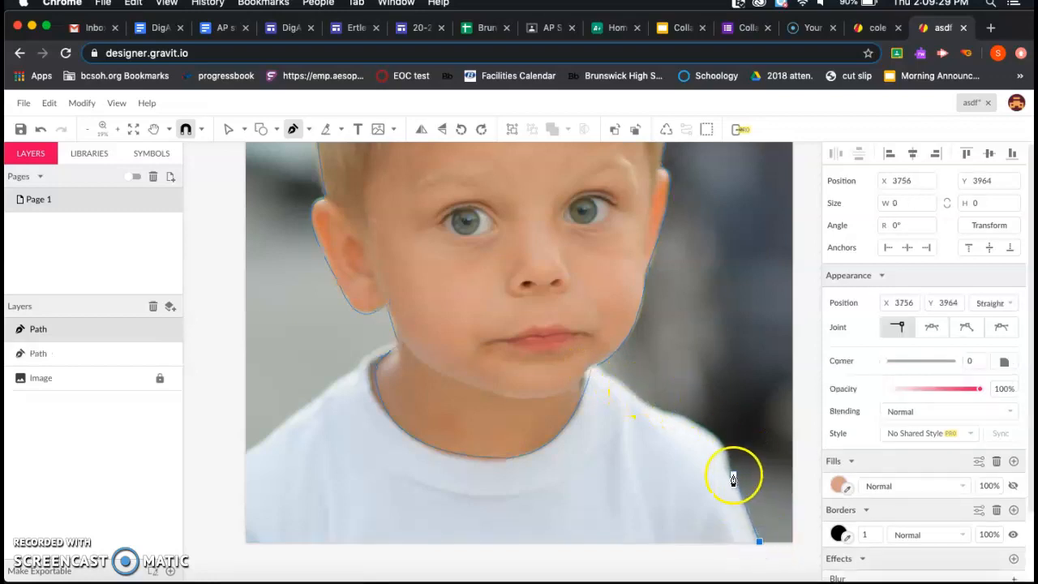
left_click_drag(722, 461, 733, 470)
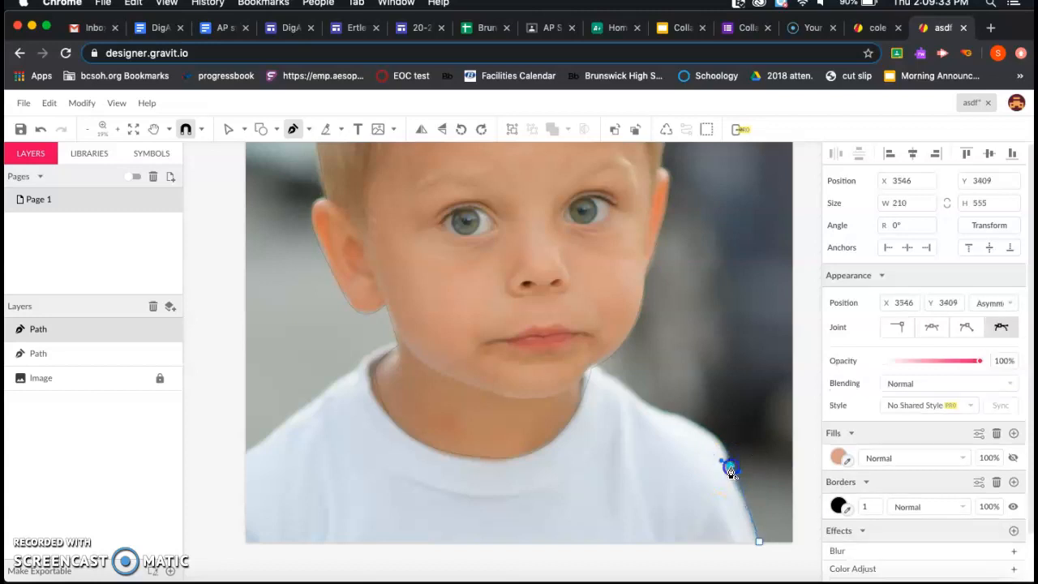
left_click_drag(657, 410, 622, 412)
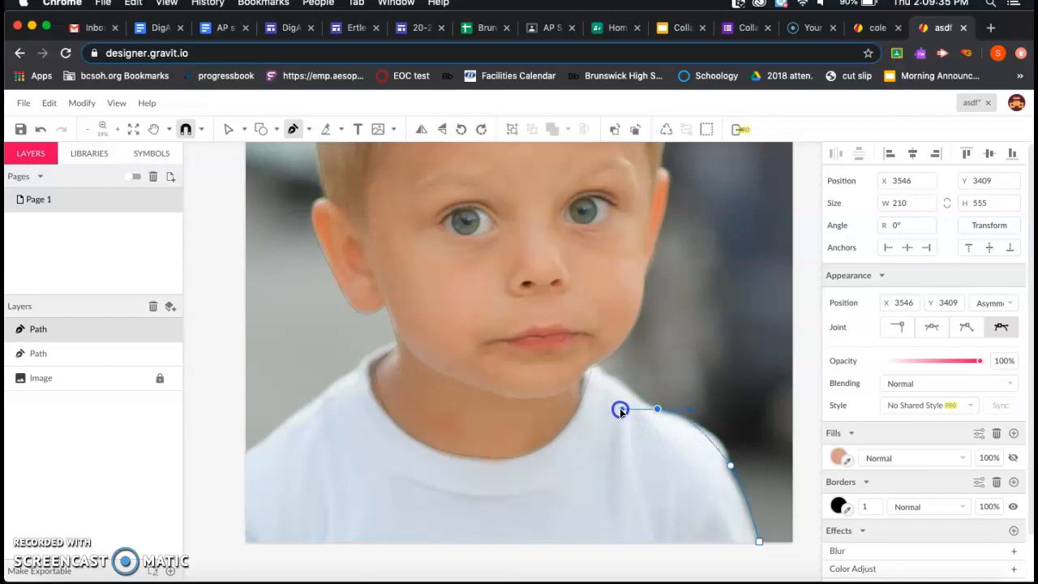
left_click(122, 538)
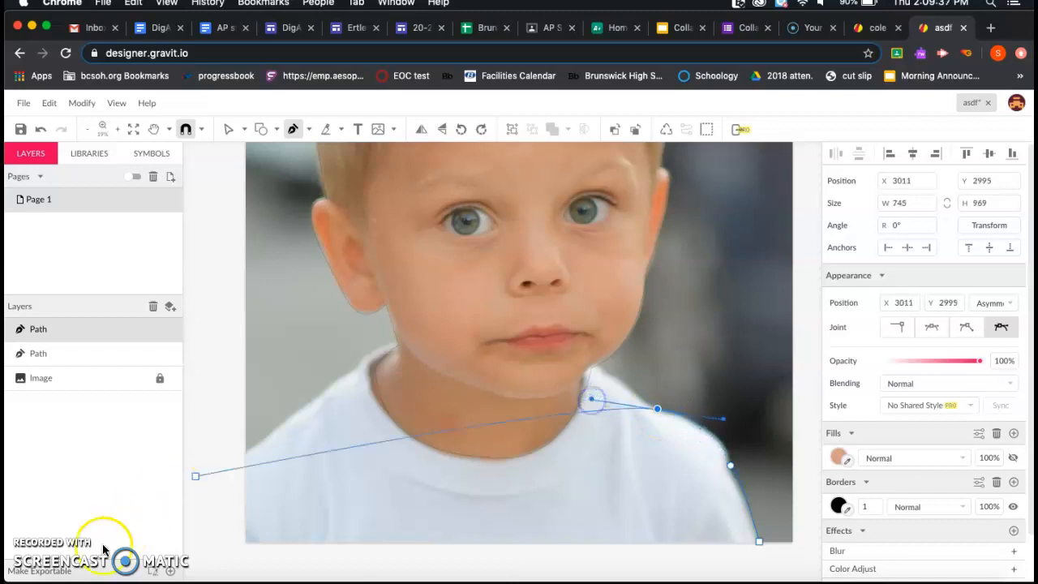
left_click(607, 352)
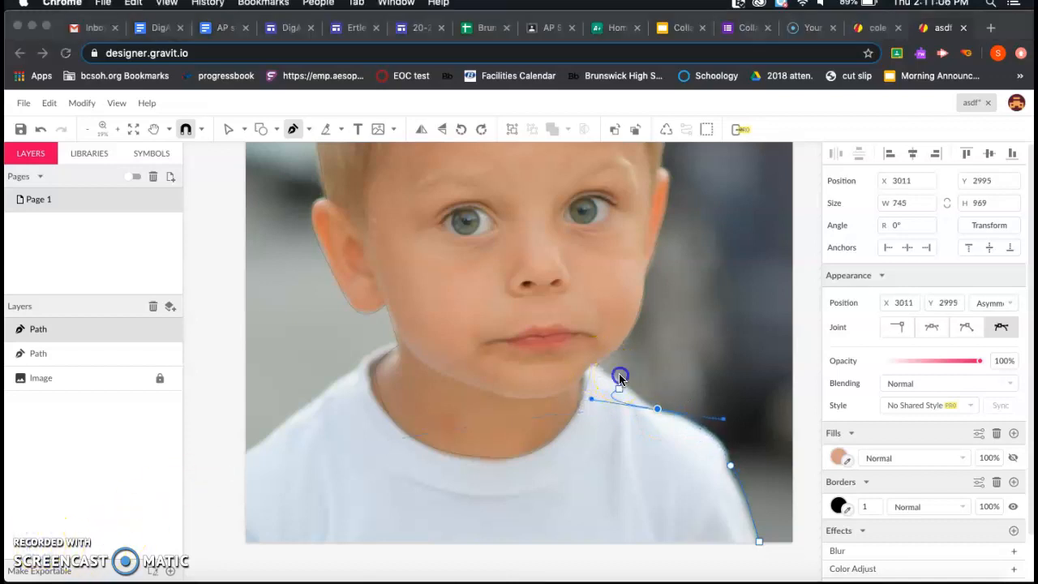
left_click(621, 377)
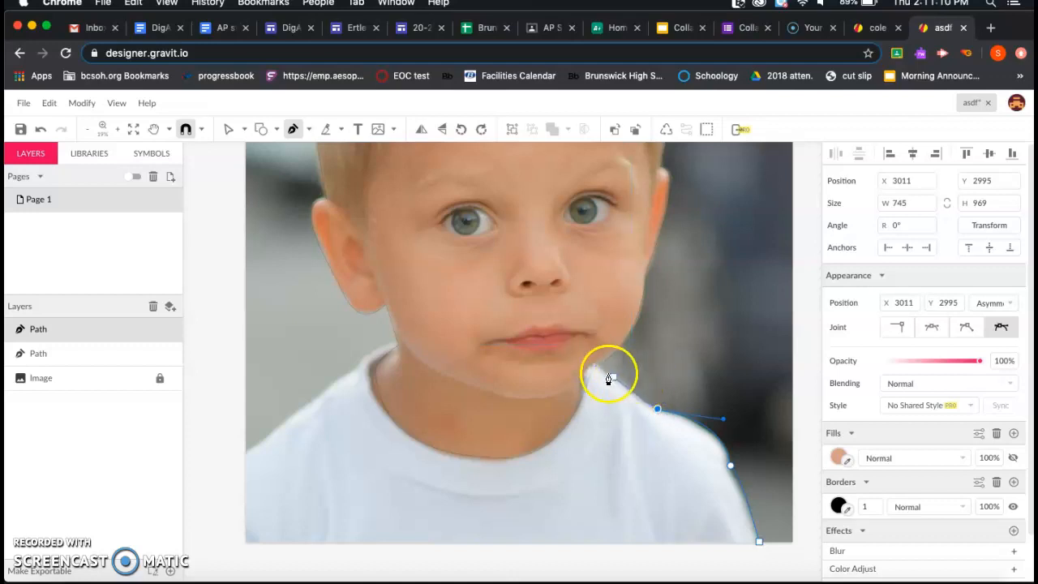
left_click(595, 369)
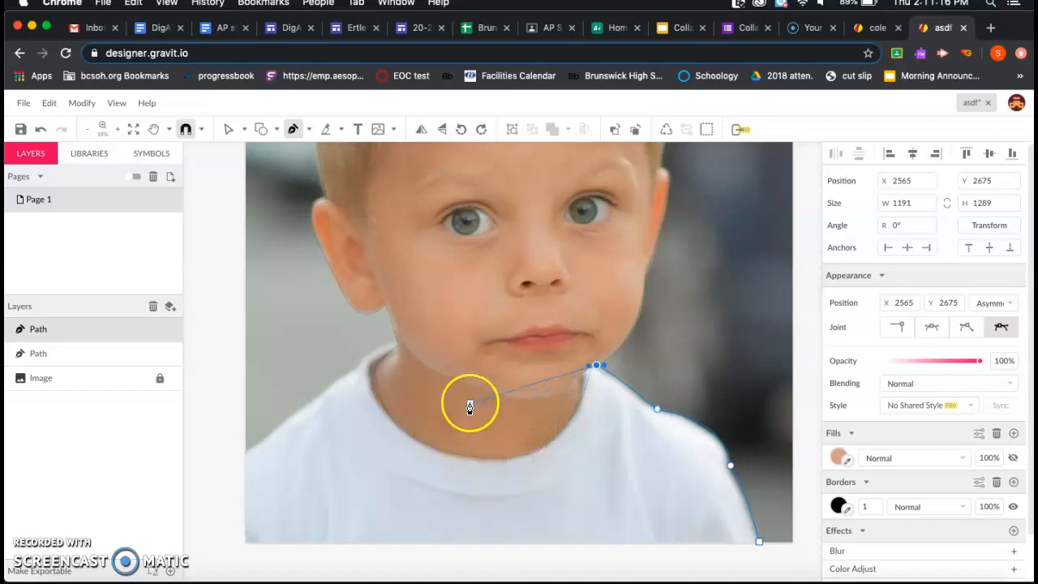
Continue the shirt path across the neck, down the left shoulder and along the photo's left and bottom edges, closing it at its start.
left_click(418, 360)
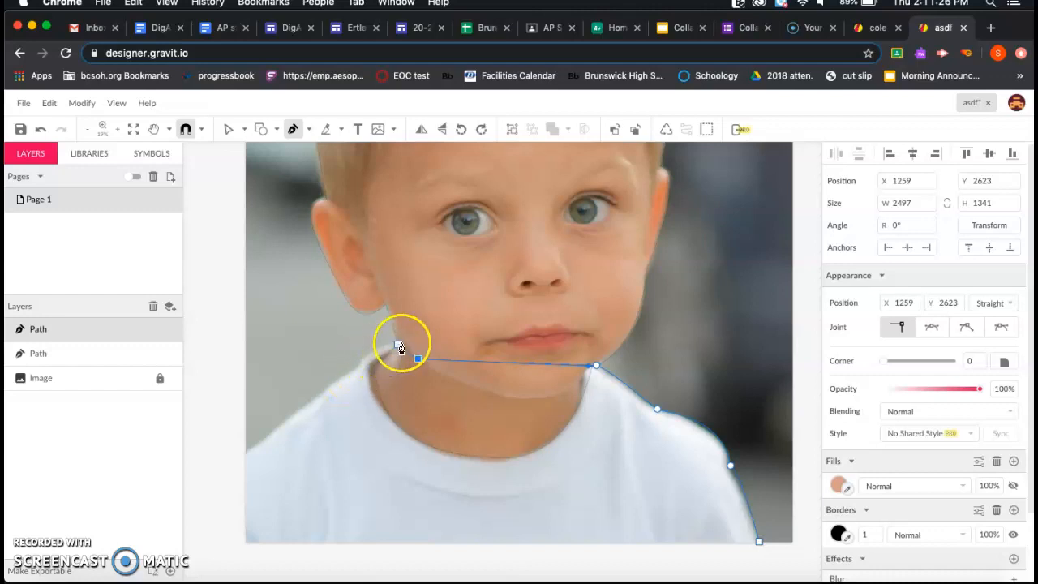
left_click_drag(396, 344, 344, 384)
left_click_drag(293, 410, 290, 416)
left_click(244, 459)
left_click(244, 541)
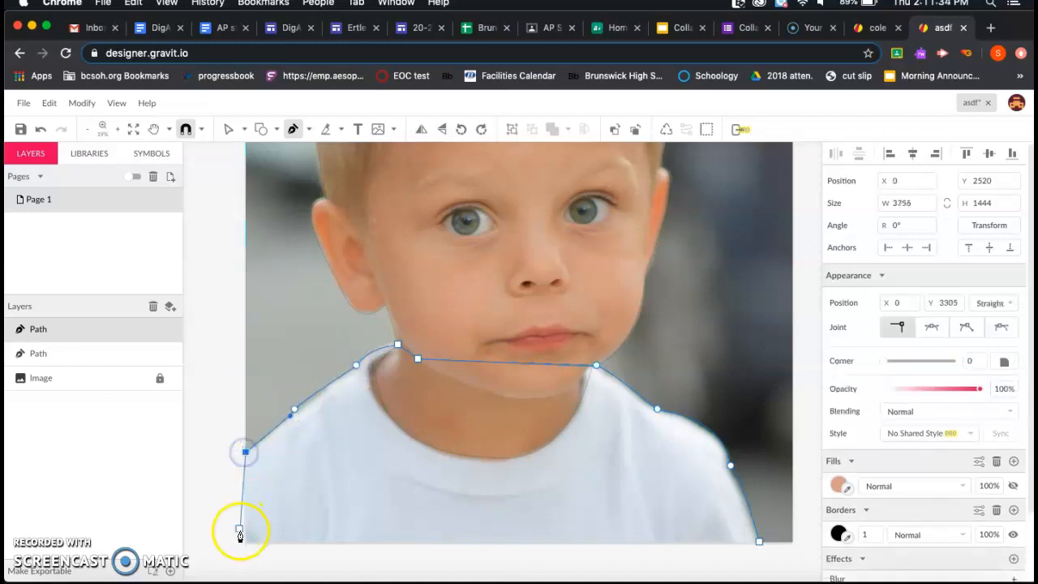
left_click(760, 542)
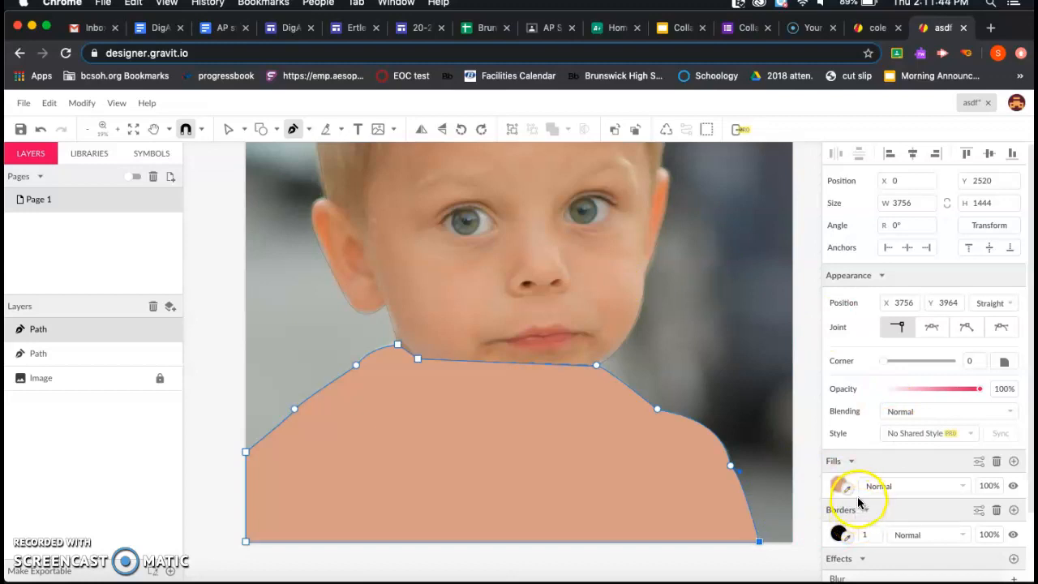
Hide the shirt path's skin-coloured fill and refill the path with the light grey sampled from the photo's shirt.
left_click(1012, 485)
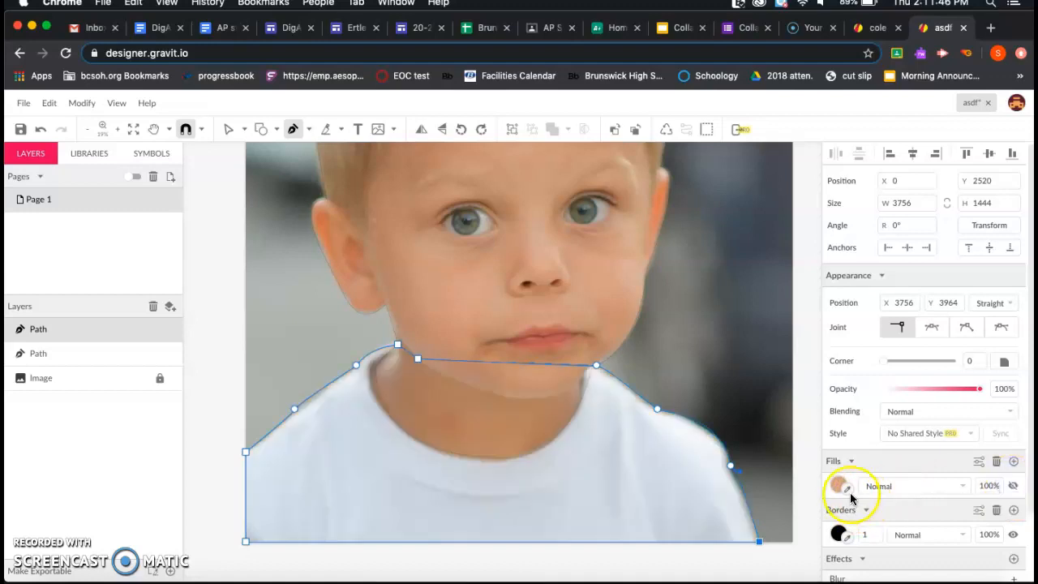
left_click(571, 487)
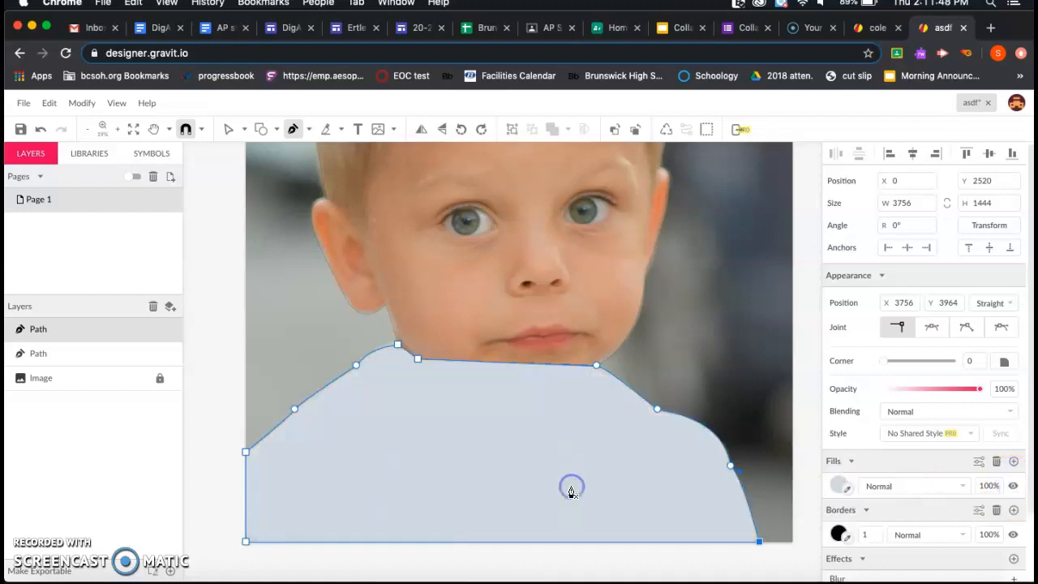
Try a dark red #980000 fill on the shirt path and return it to the light grey sampled from the photo's shirt.
left_click(839, 485)
left_click(848, 461)
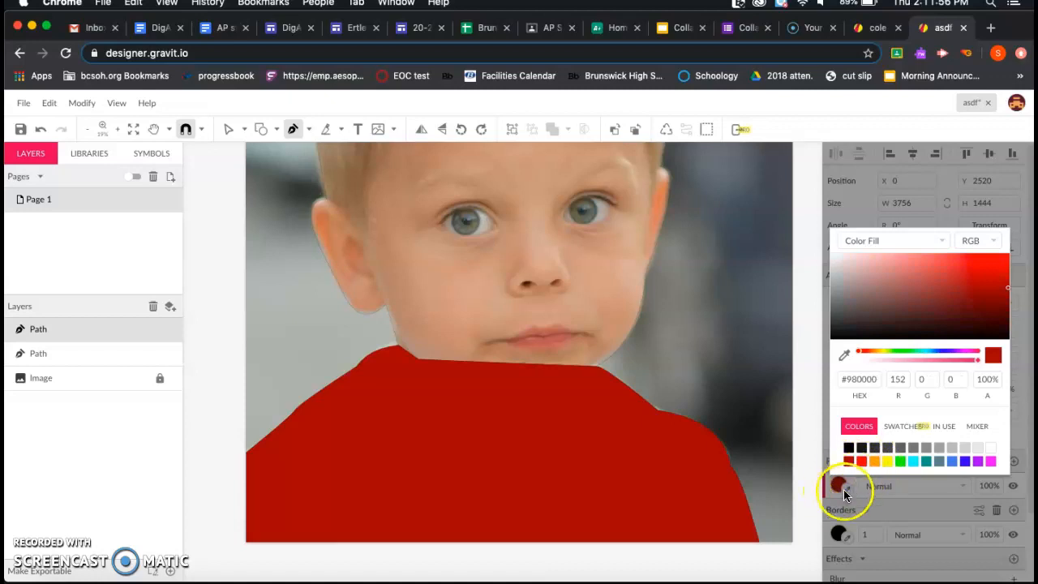
left_click(842, 487)
left_click(1013, 486)
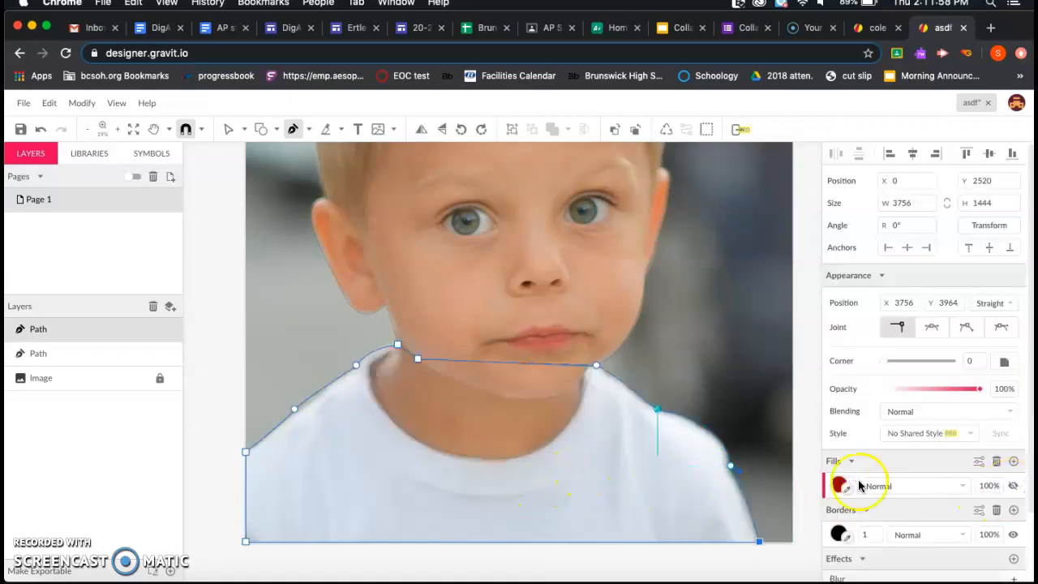
left_click_drag(846, 494, 546, 484)
left_click(615, 399)
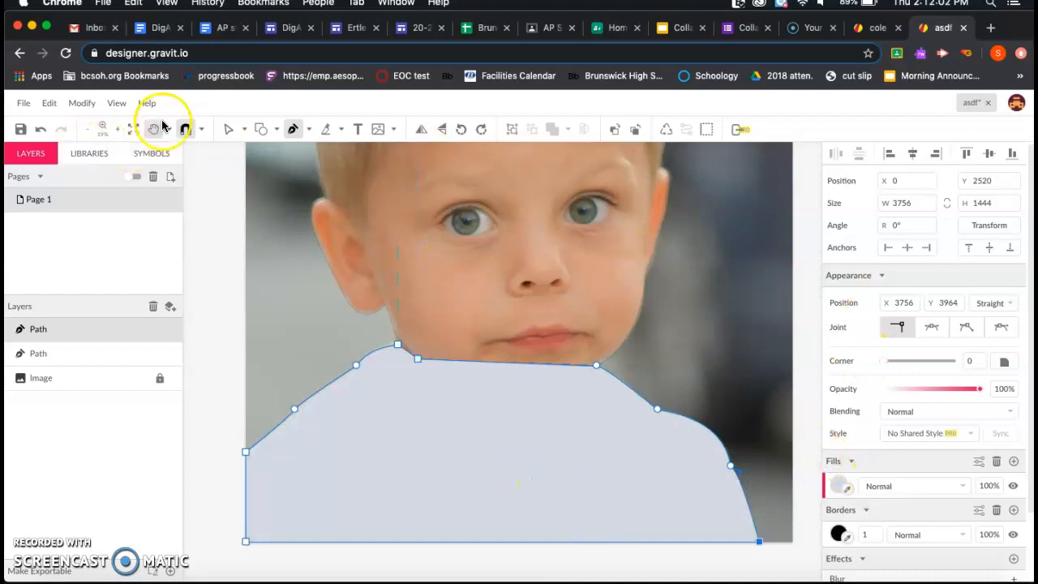
Select the head path and make its skin-coloured fill visible again.
left_click(229, 131)
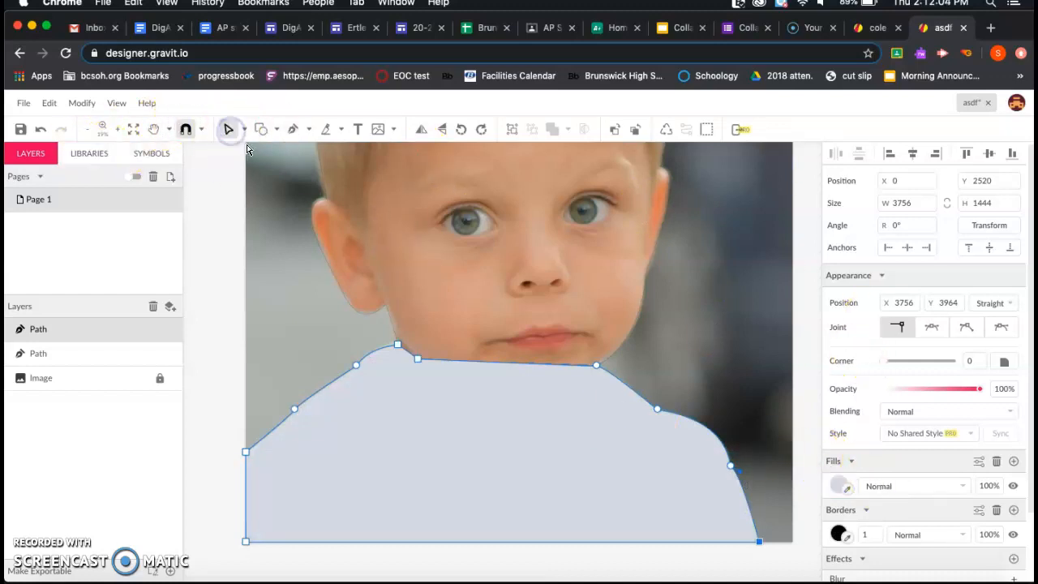
left_click(382, 257)
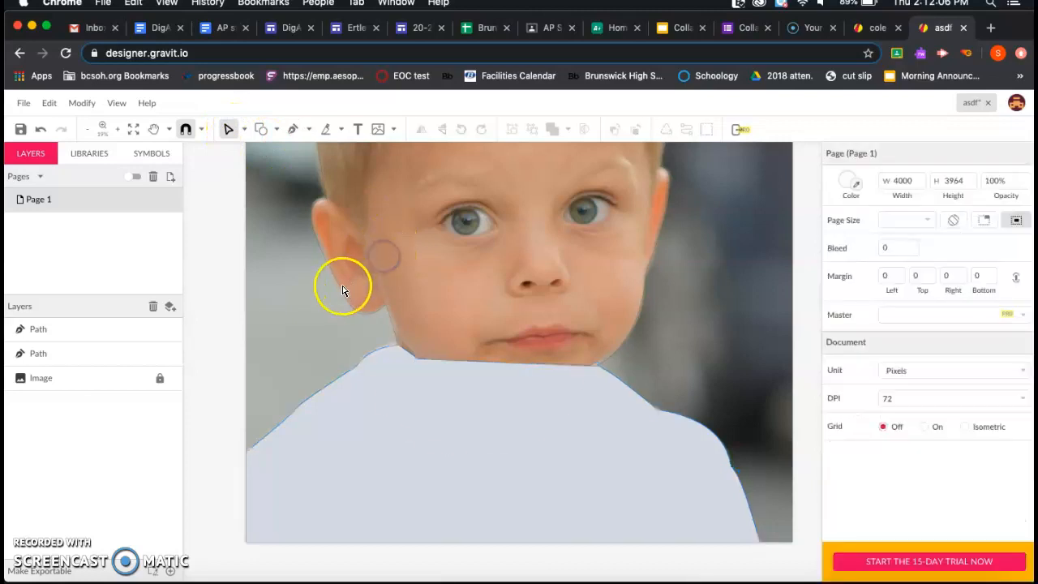
left_click(341, 291)
left_click(341, 290)
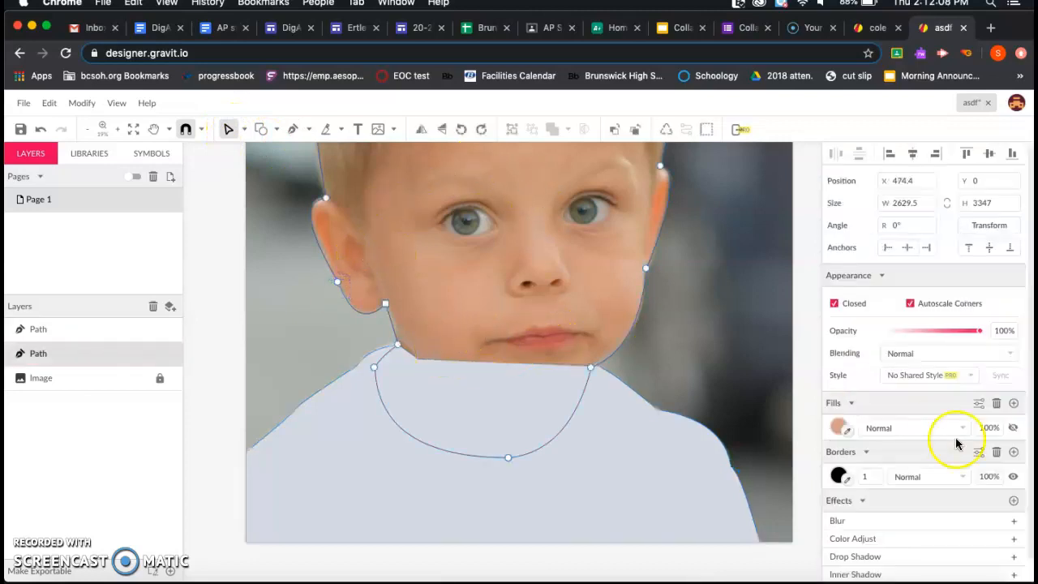
left_click(1013, 428)
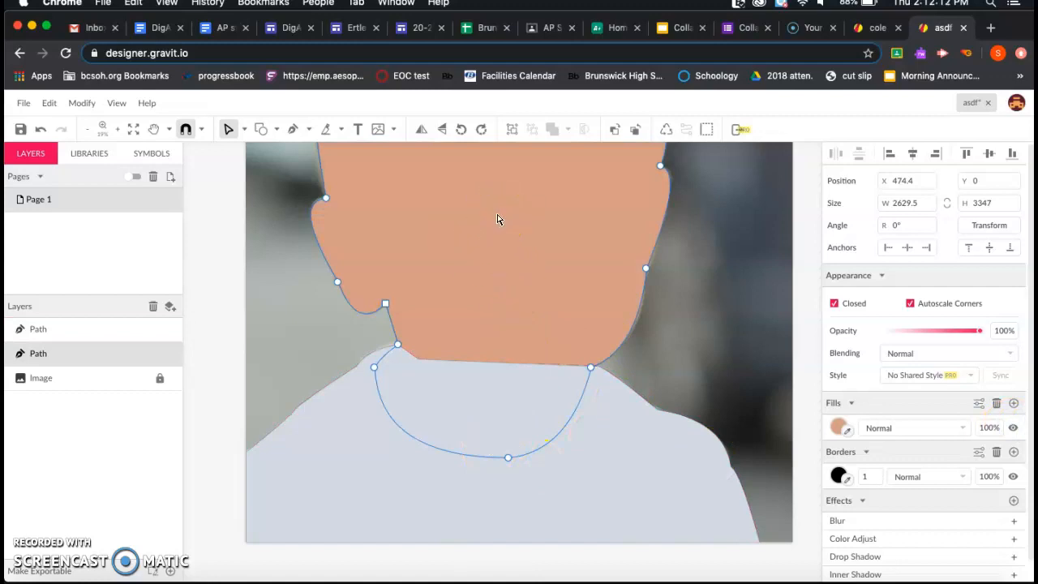
Bring the head path to the front so the neck lies over the shirt shape.
right_click(457, 280)
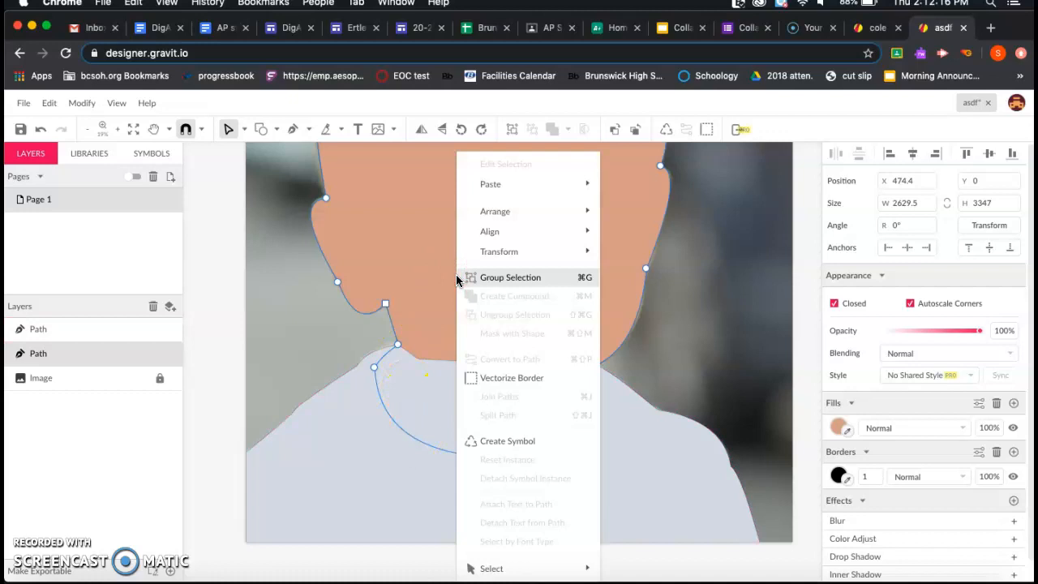
mouse_move(495, 218)
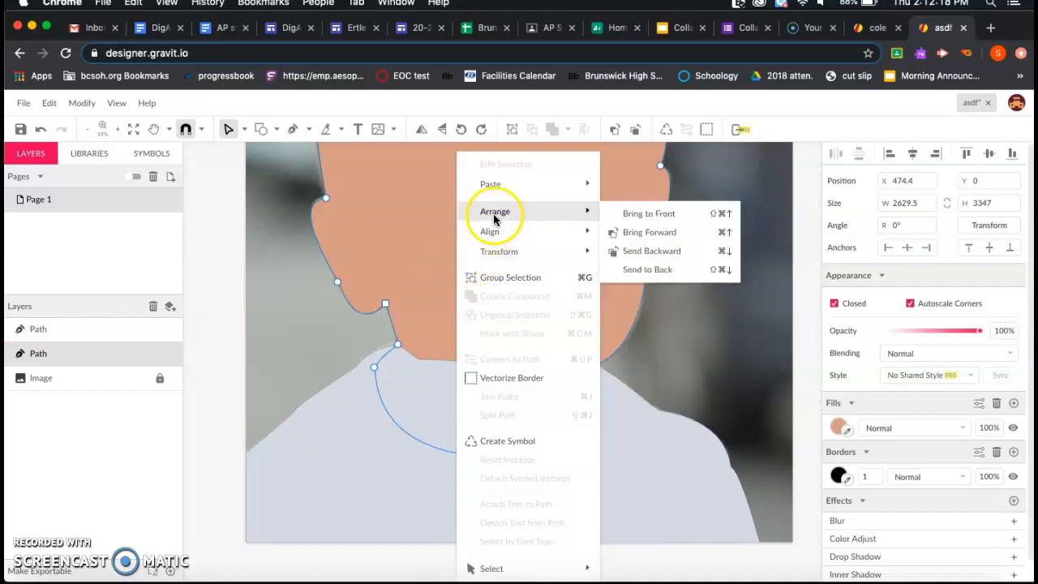
left_click(638, 214)
left_click(696, 344)
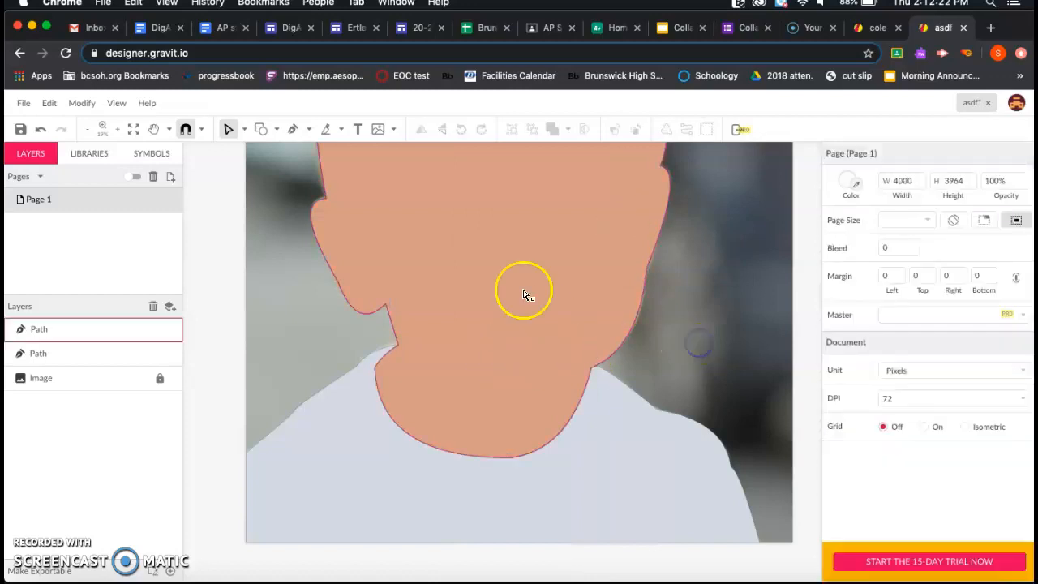
Hide the black border of the head path and deselect the path.
scroll(524, 294, "up", 2)
scroll(524, 295, "up", 2)
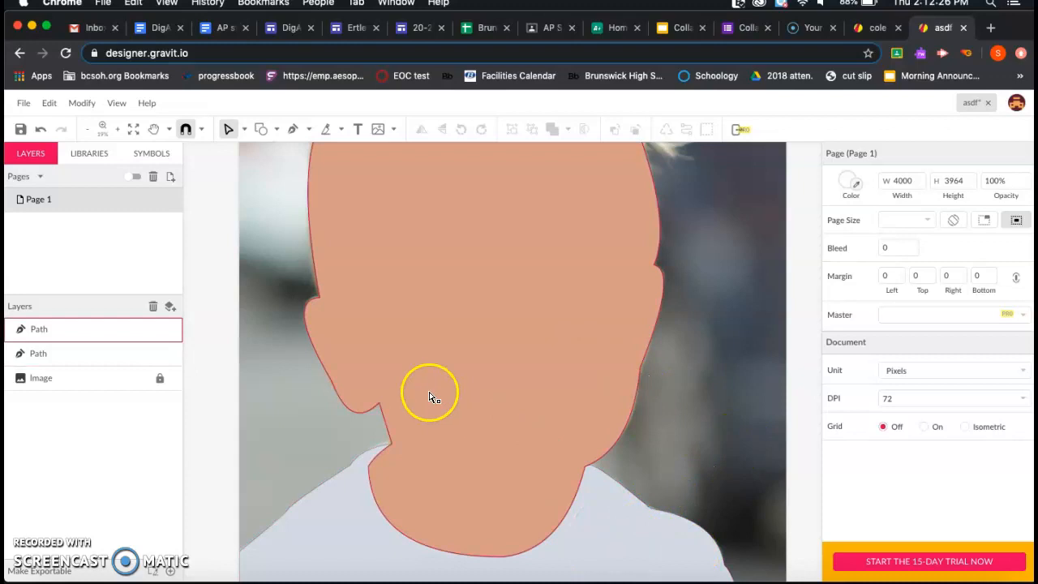
left_click(477, 373)
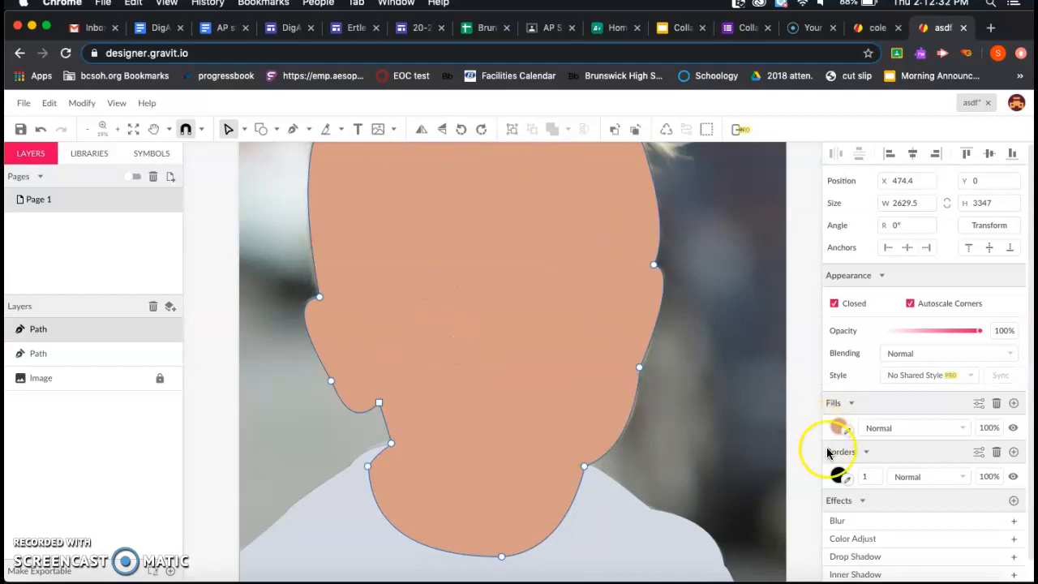
left_click(1012, 477)
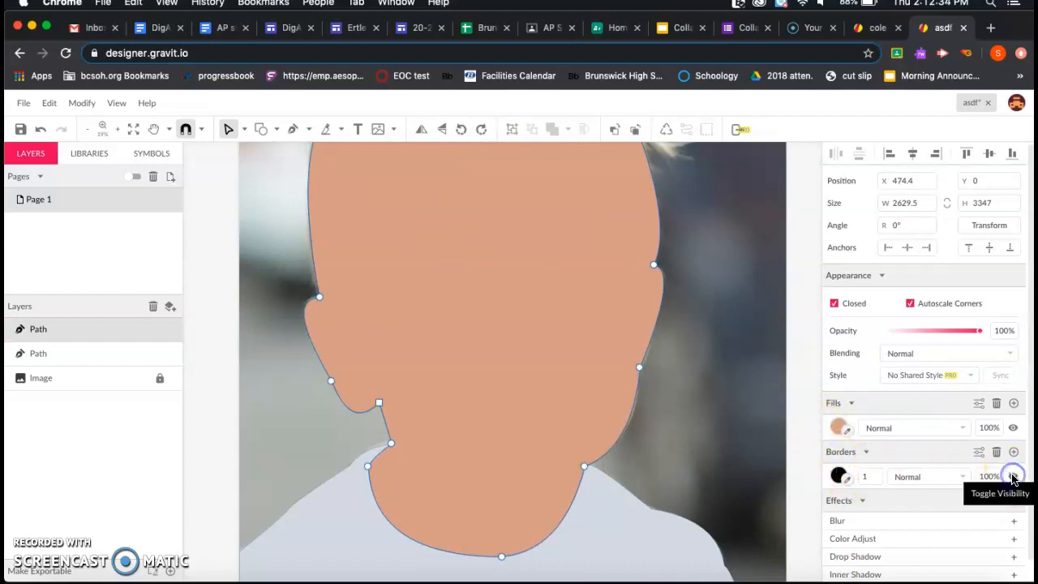
left_click(692, 409)
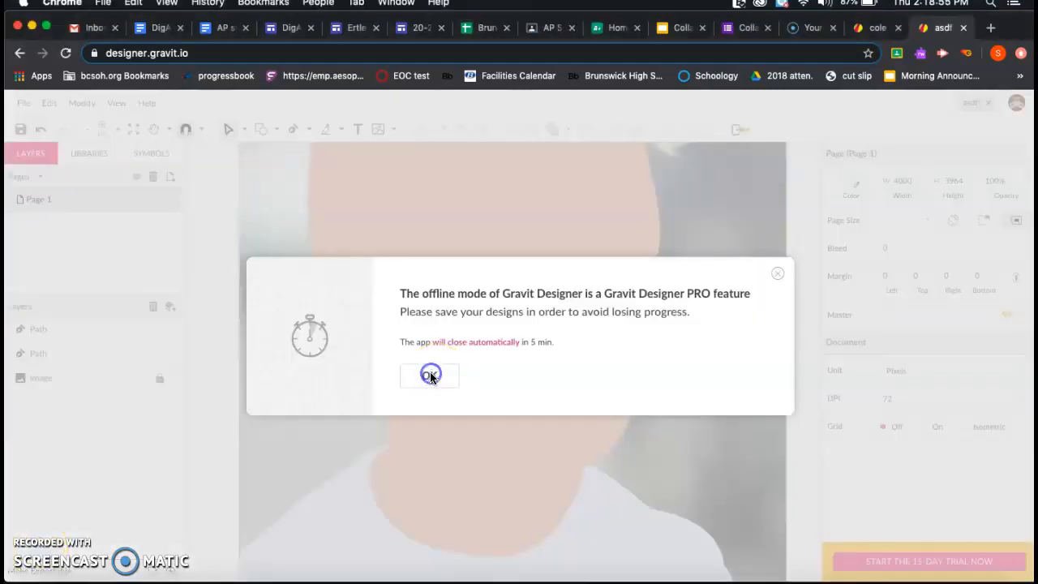
Dismiss the offline mode notice and hide the head path's fill to uncover the face and hair in the photo.
left_click(425, 373)
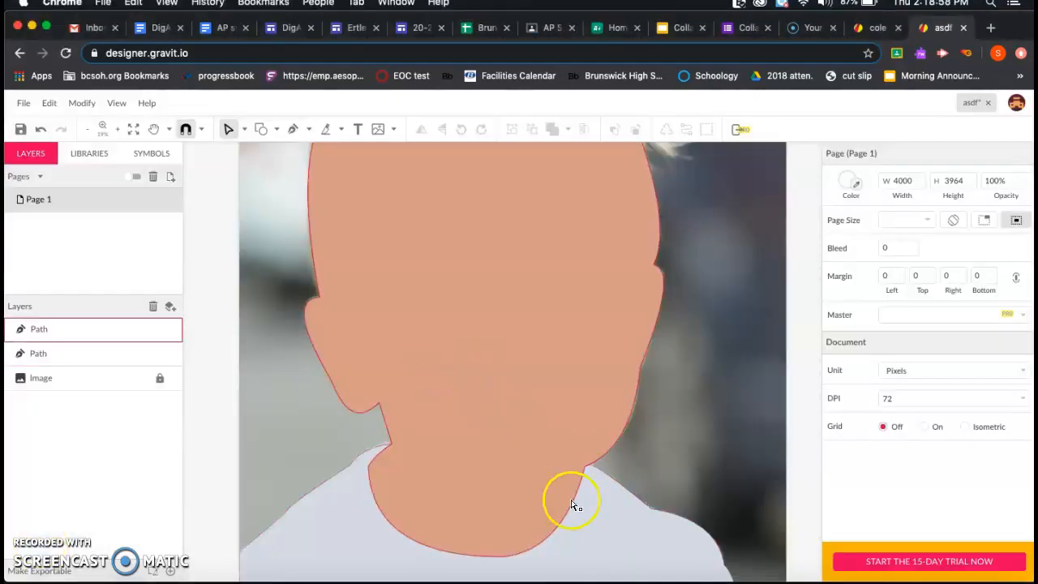
left_click(560, 333)
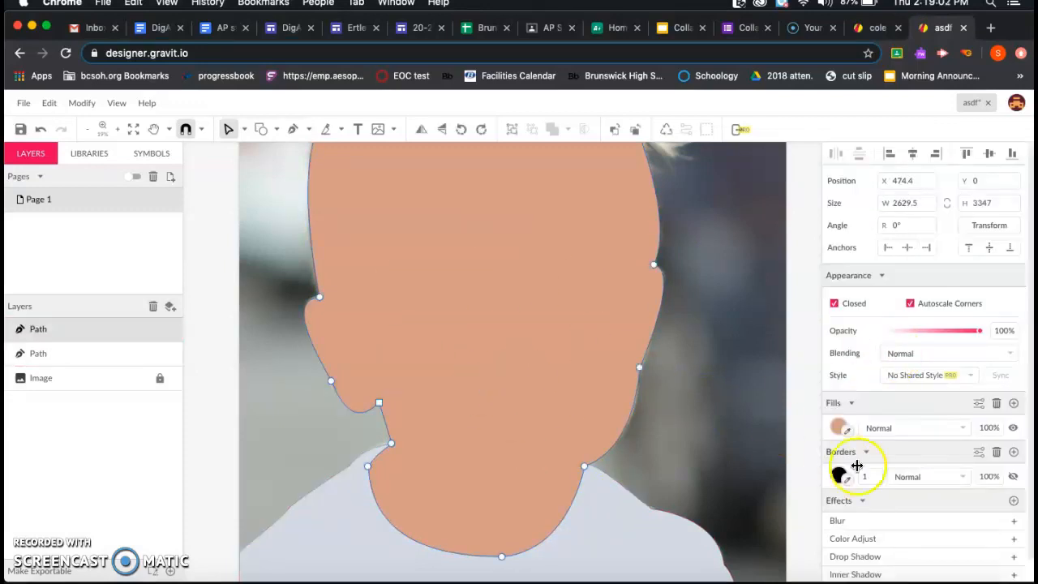
left_click(1012, 429)
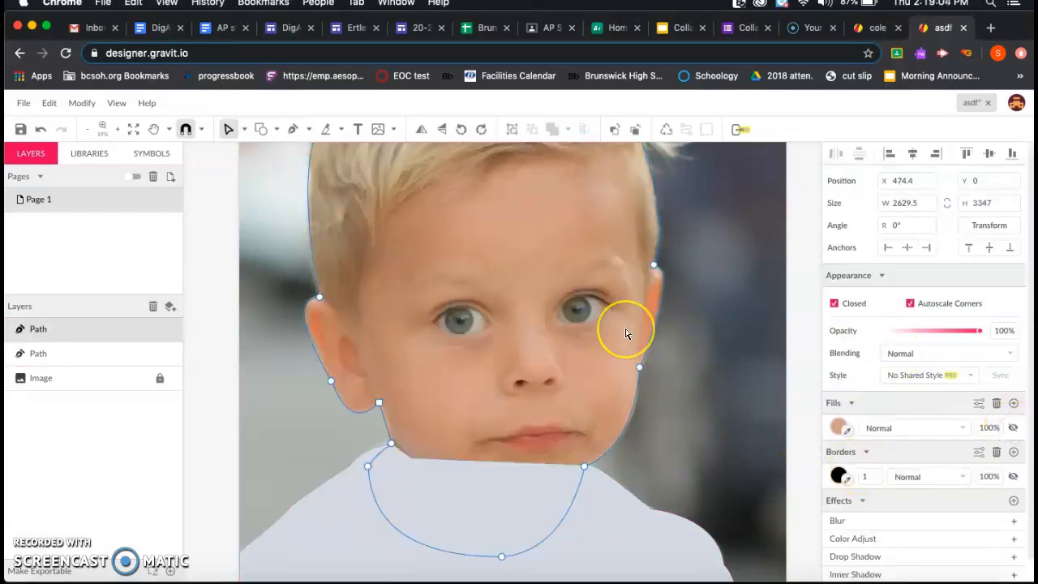
scroll(626, 333, "up", 2)
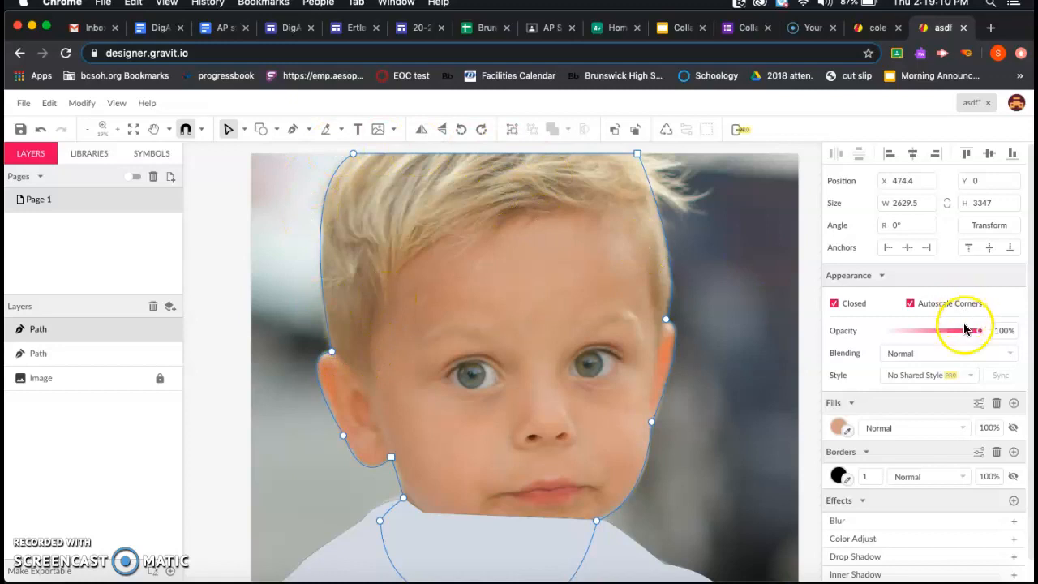
Activate the Pen tool and lock the head path's layer to protect it while tracing over it.
left_click(293, 129)
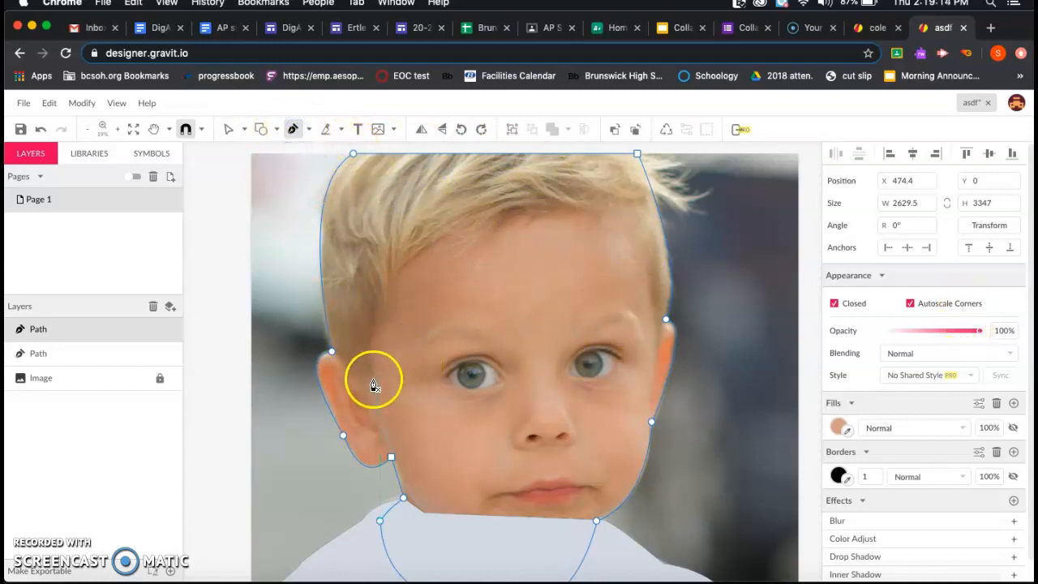
left_click(666, 319)
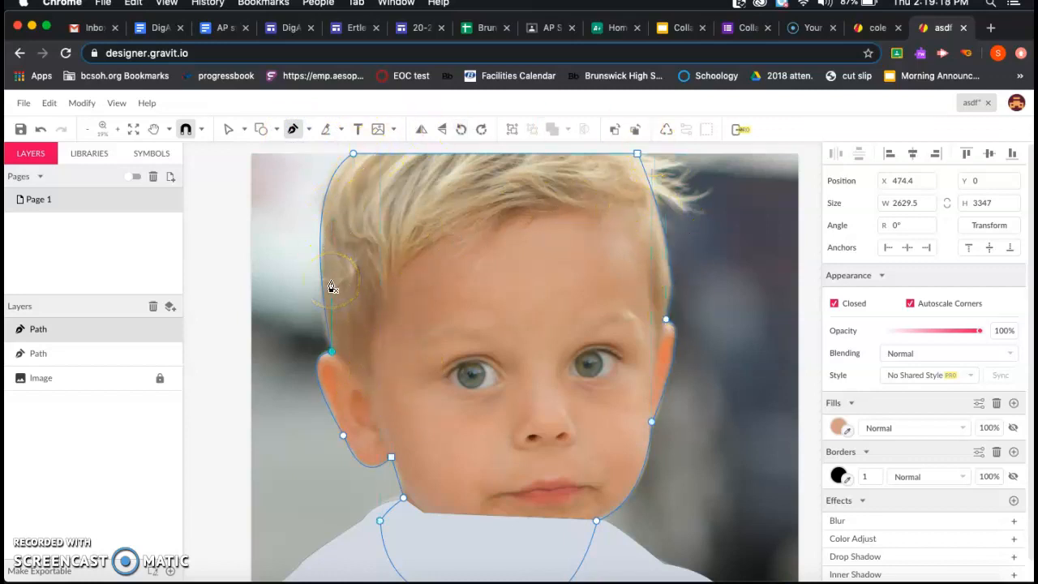
left_click(333, 353)
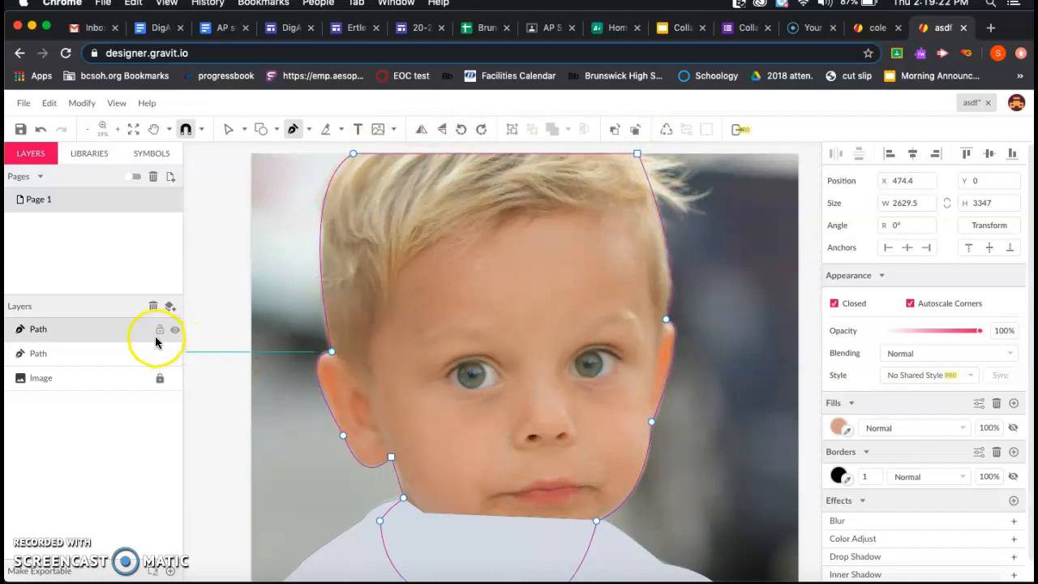
left_click(161, 331)
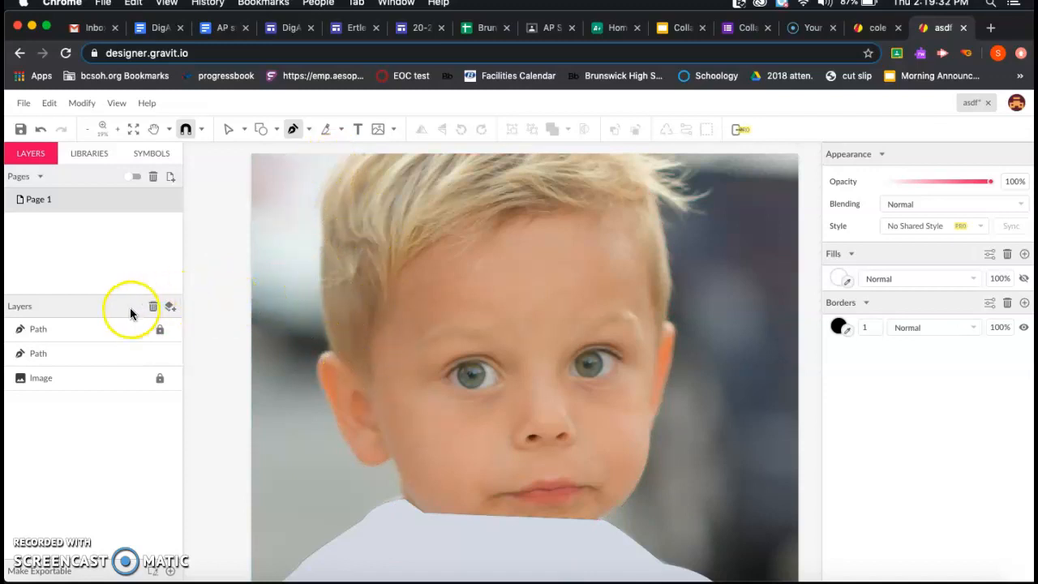
left_click(160, 330)
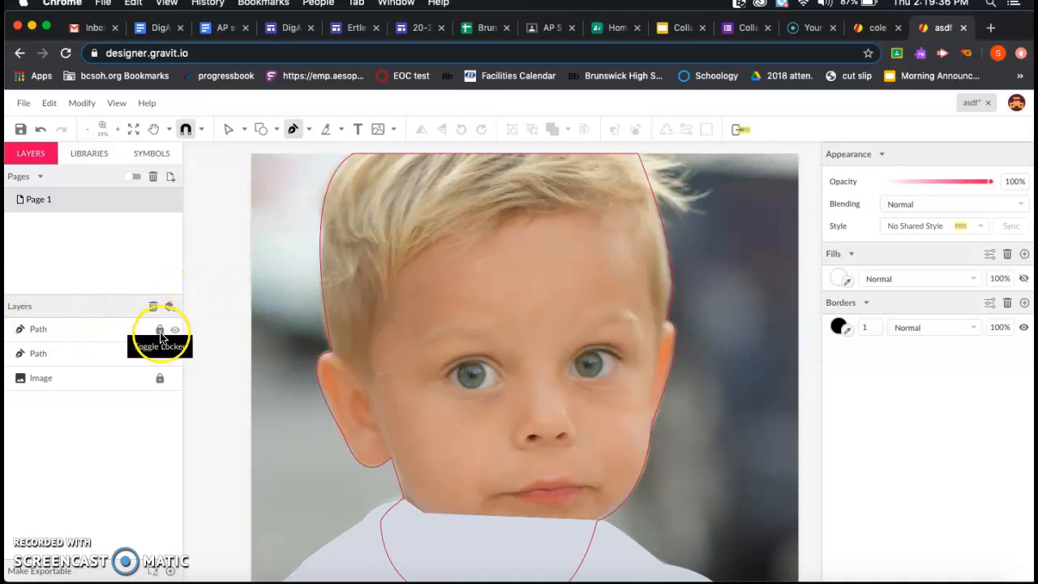
Start the hair path with the Pen tool at the left-hand ear, tracing the sideburn's lower edge and up its inner edge.
left_click(336, 359)
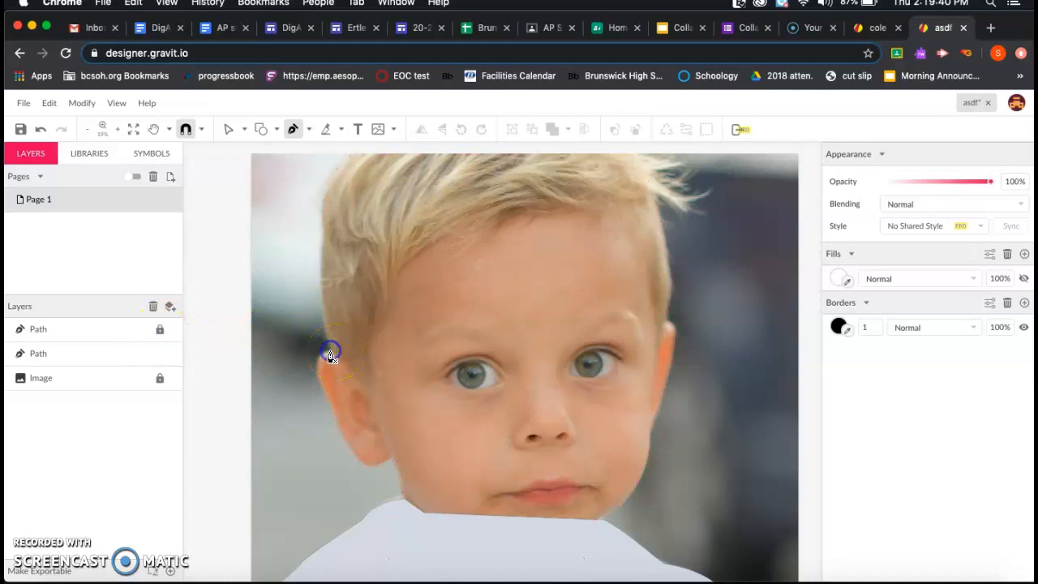
left_click(330, 351)
left_click(375, 387)
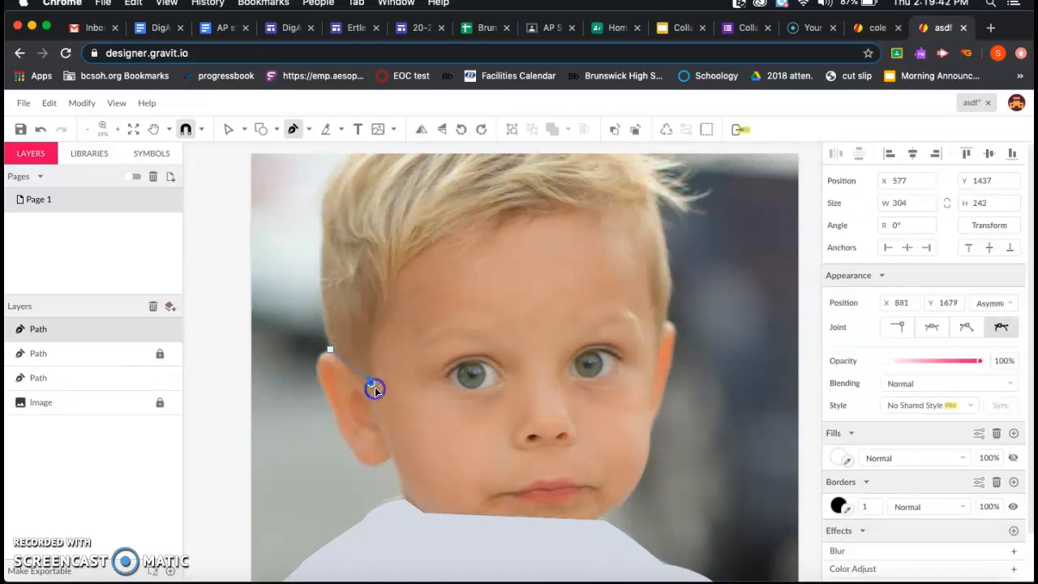
left_click(376, 307)
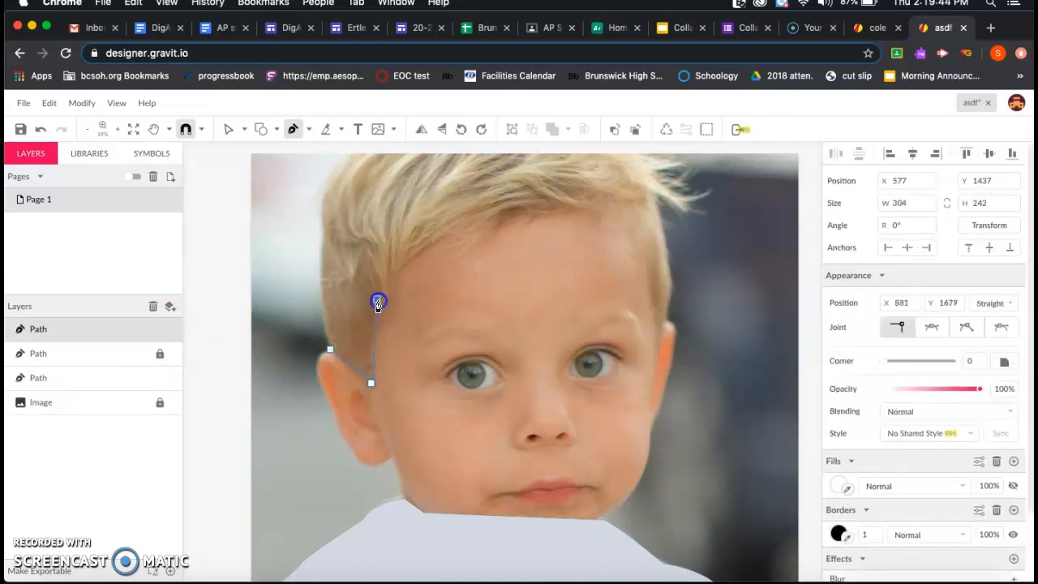
left_click(385, 295)
mouse_move(377, 303)
left_mouse_down()
mouse_move(451, 239)
mouse_move(414, 261)
mouse_move(384, 314)
left_mouse_up()
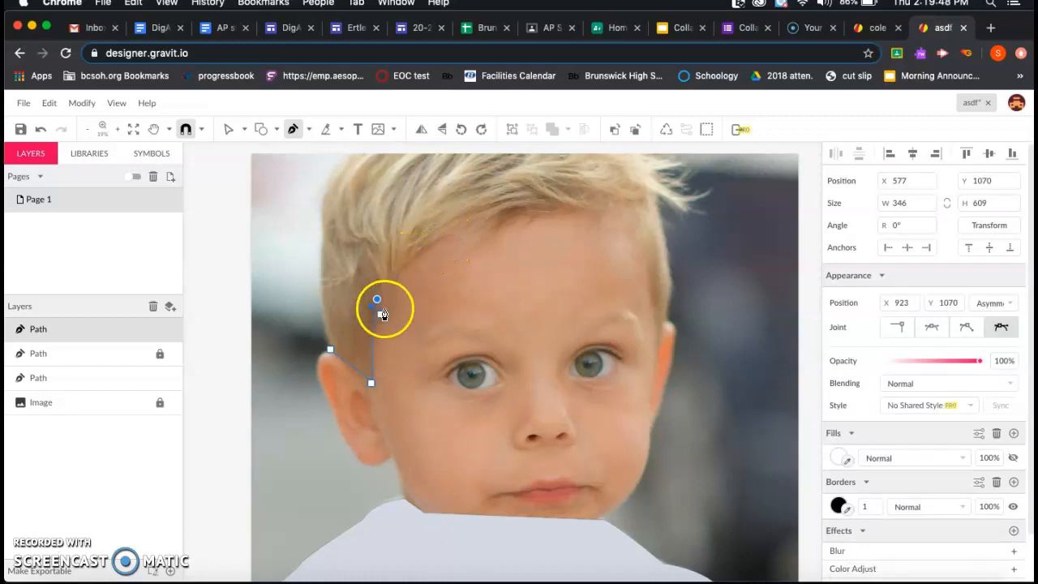
Continue the hair path up the left temple, tracing the jagged strand tips with sharp points down to the start of the fringe.
scroll(387, 308, "up", 1)
scroll(388, 308, "up", 2)
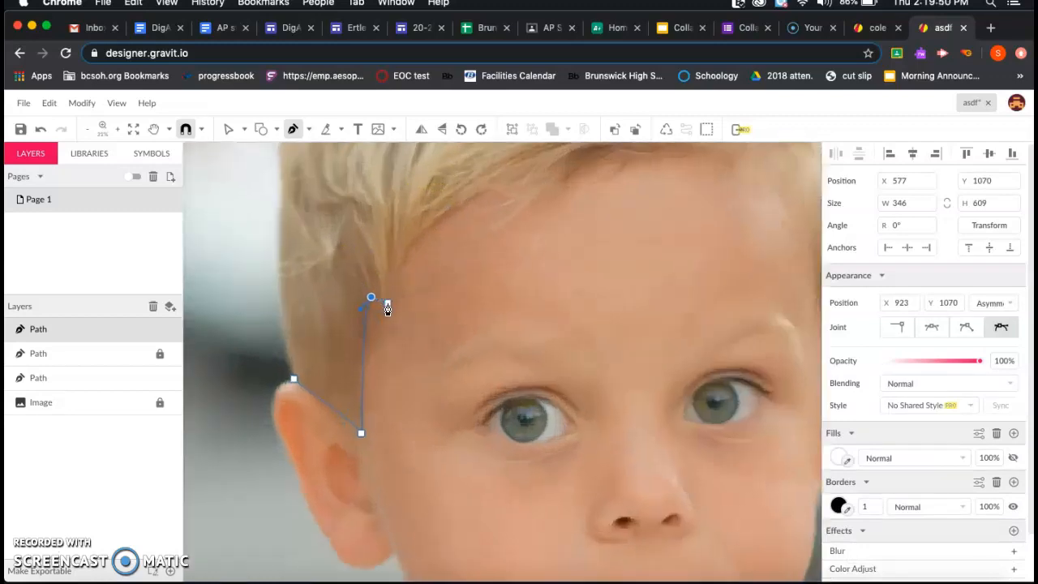
scroll(388, 308, "down", 1)
left_click_drag(384, 304, 382, 321)
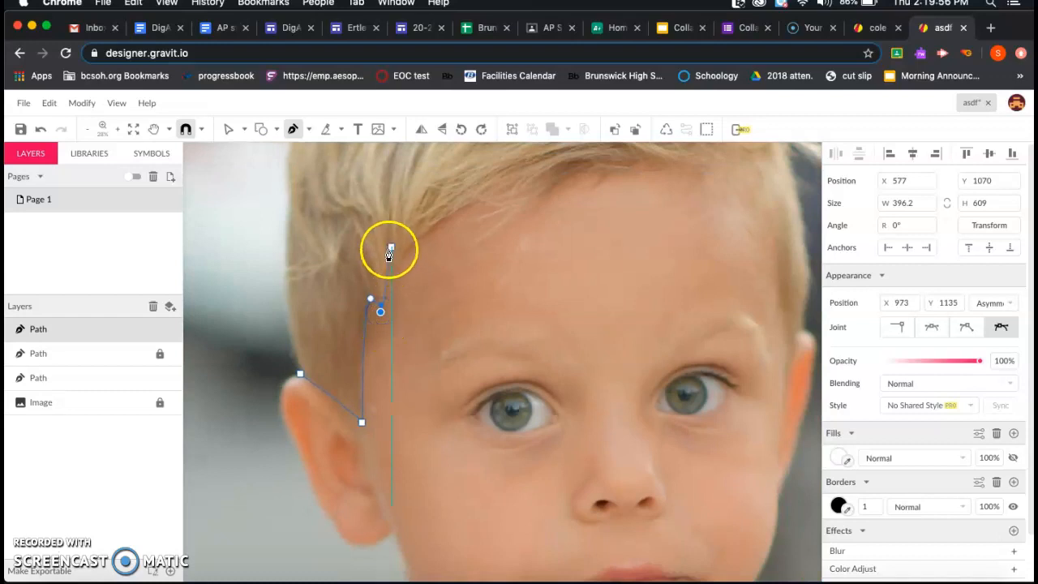
left_click(393, 214)
left_click(402, 205)
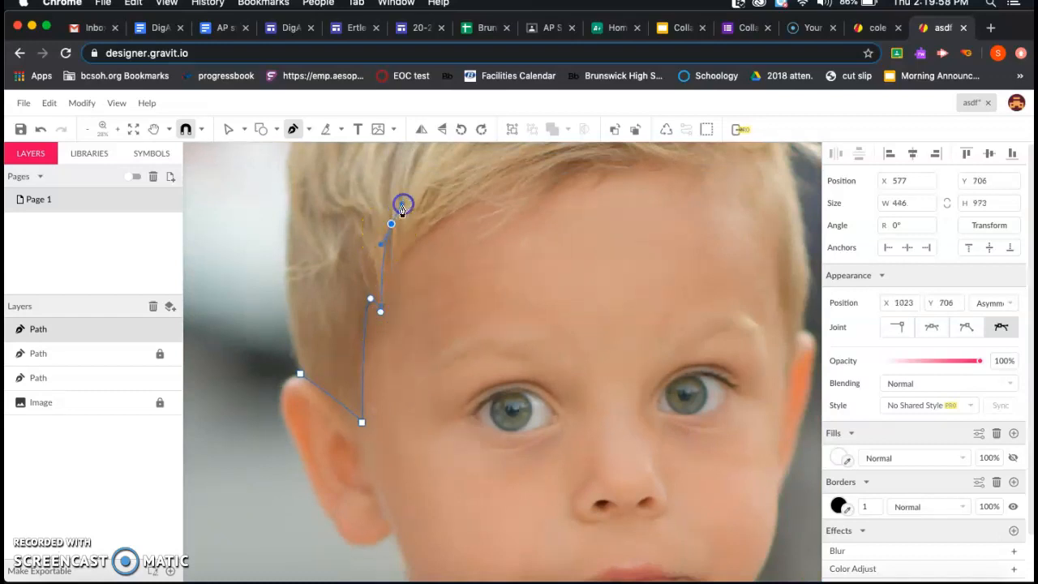
left_click(396, 273)
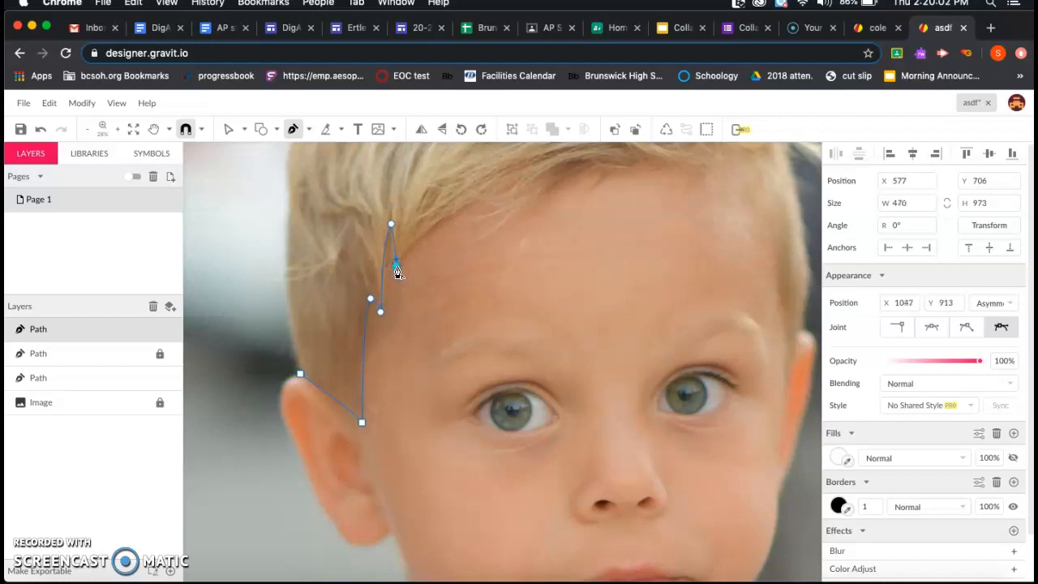
Curve the hair path along the fringe above the left side of the forehead and outline the first small strand tip.
left_click(478, 203)
left_click_drag(521, 190, 526, 190)
left_click(479, 202)
left_click(500, 208)
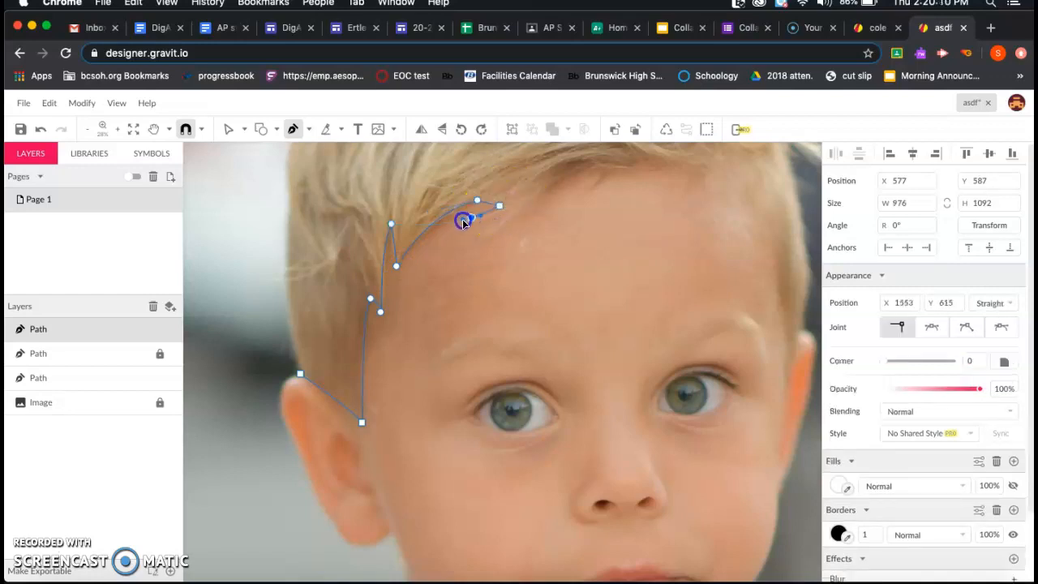
left_click_drag(464, 222, 474, 227)
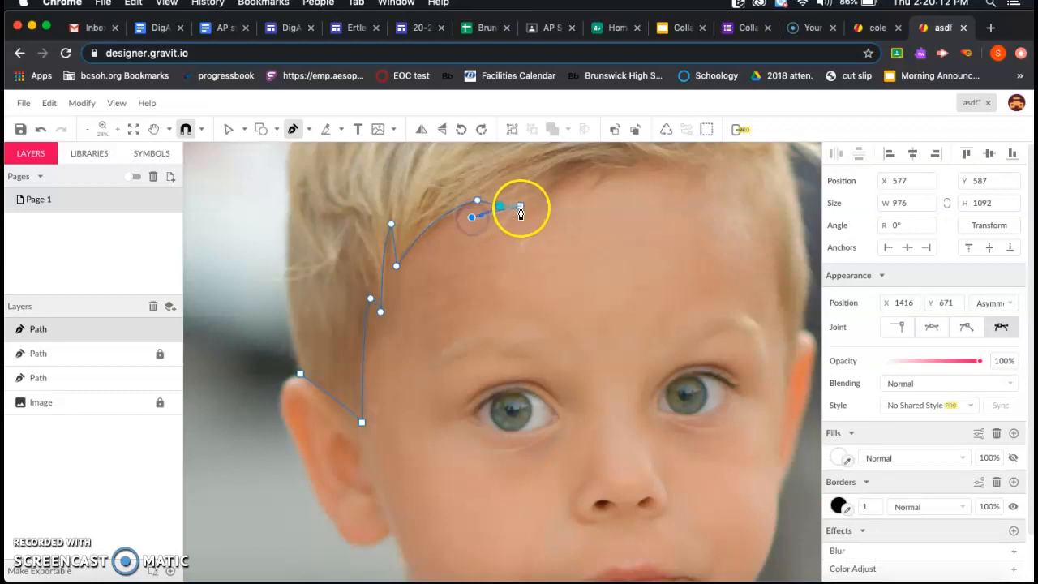
Outline the longer pointed strand hanging over the forehead and bring the path back up to the fringe edge.
left_click(519, 208)
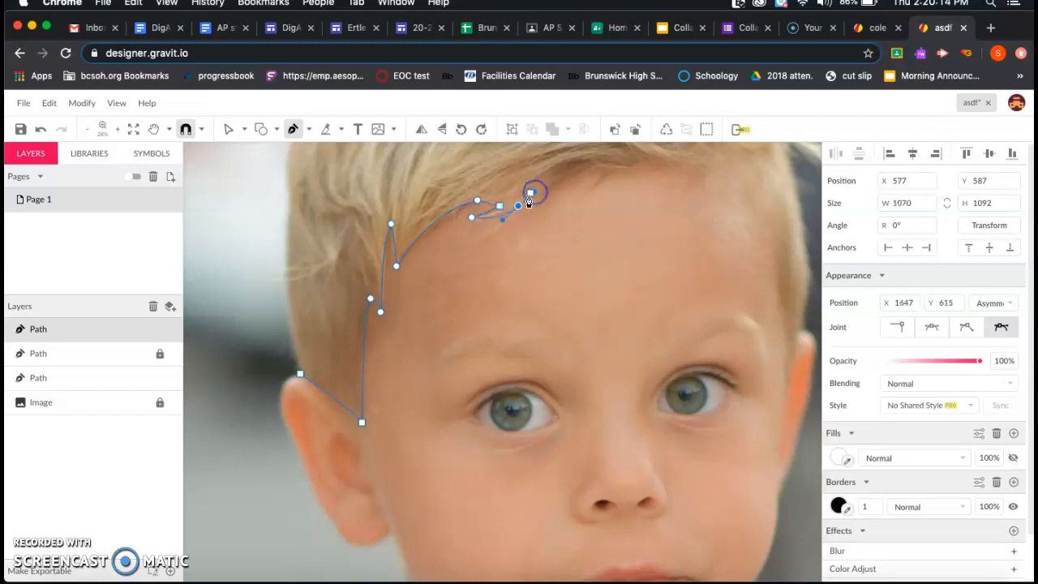
left_click(474, 254)
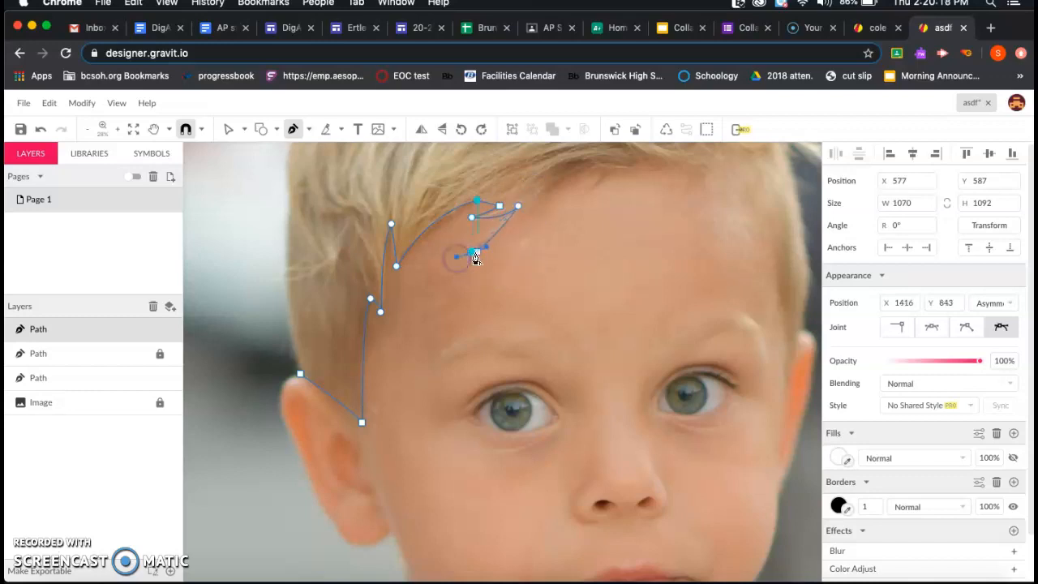
left_click(471, 253)
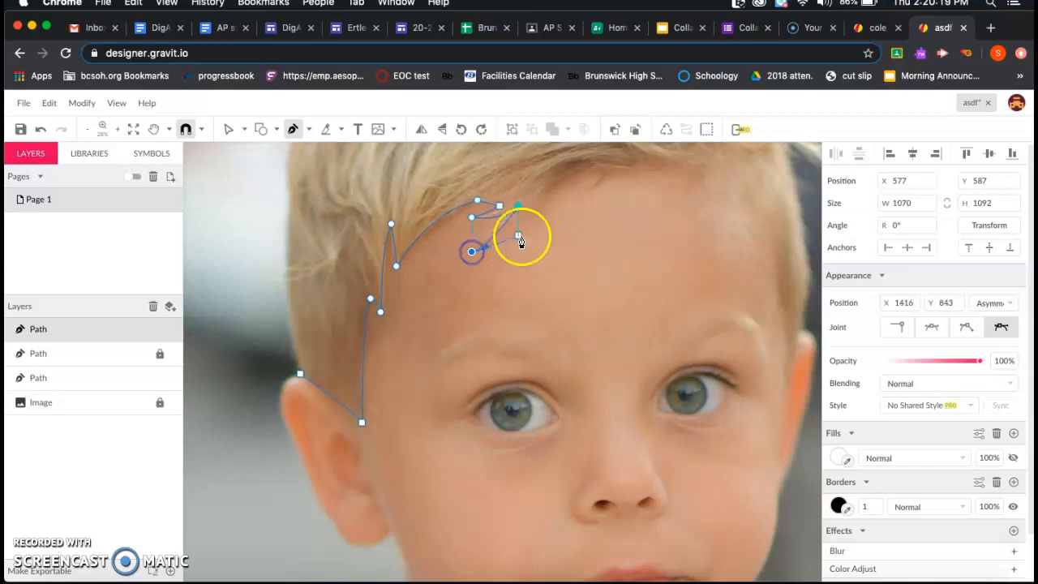
left_click(548, 197)
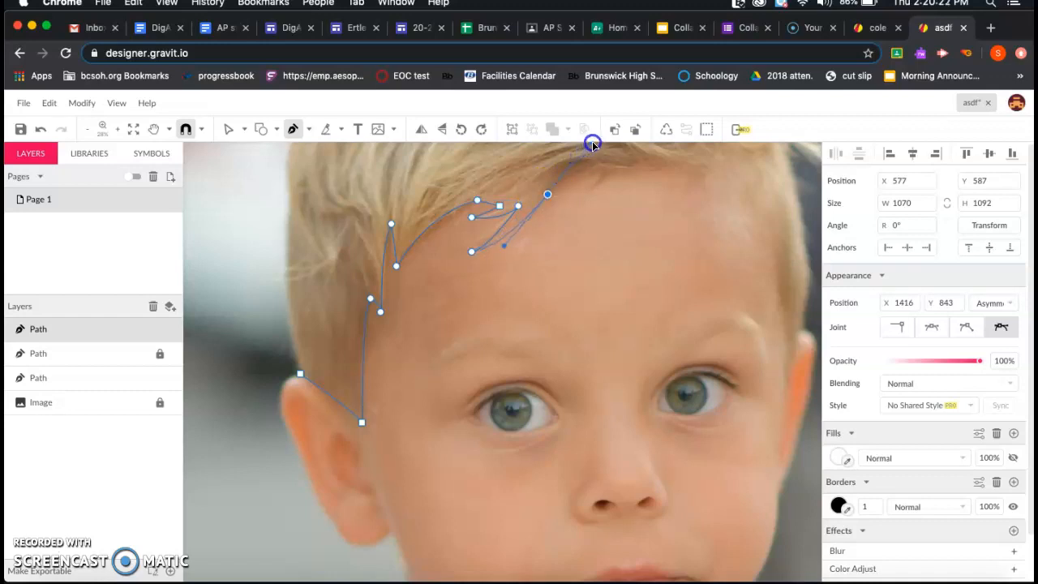
left_click_drag(597, 141, 598, 141)
left_click(548, 193)
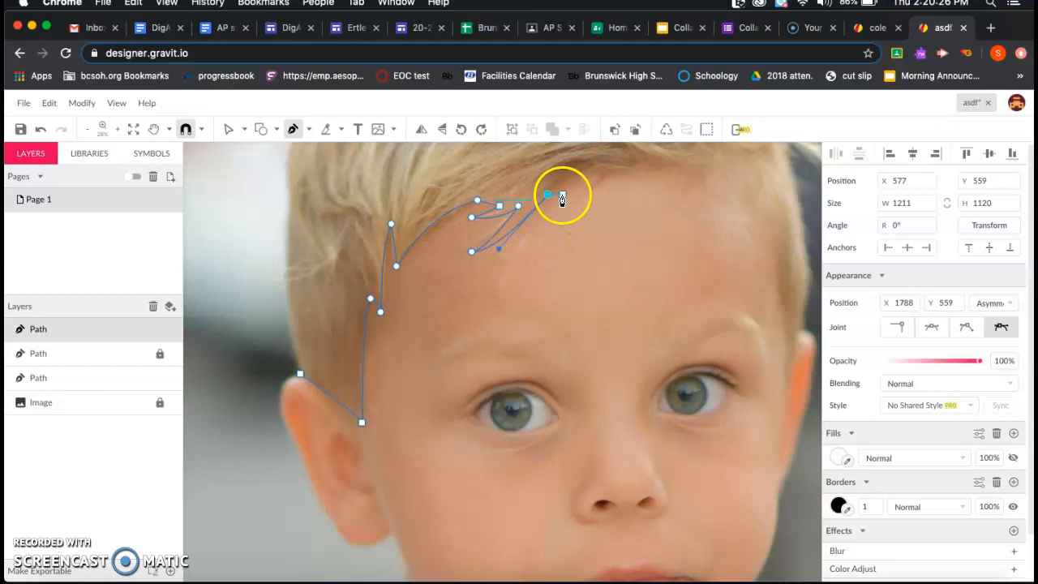
left_click(582, 175)
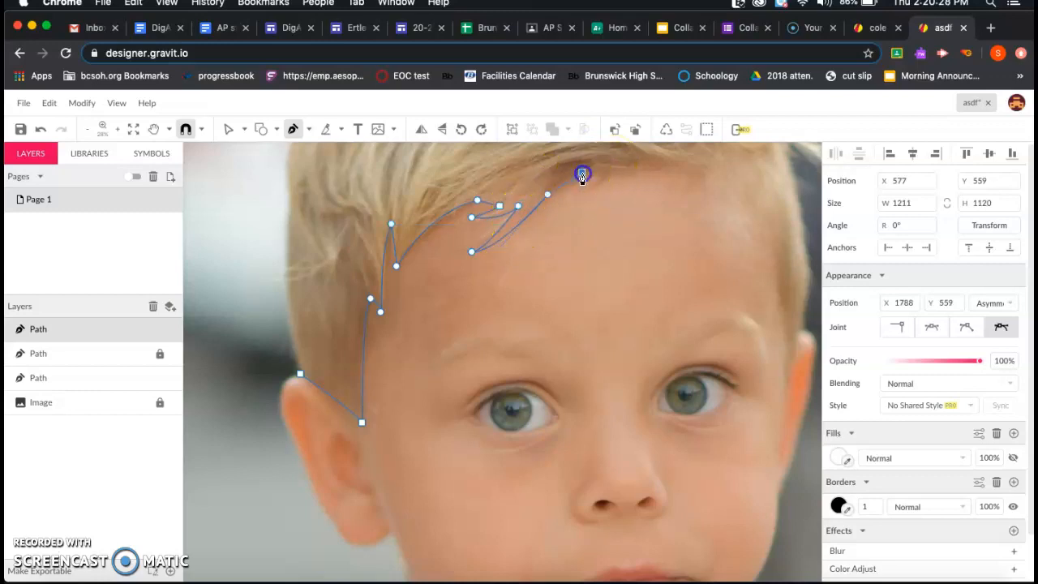
Trace the hairline across the rest of the forehead and down the right temple to the top of the right-hand ear.
scroll(596, 175, "right", 3)
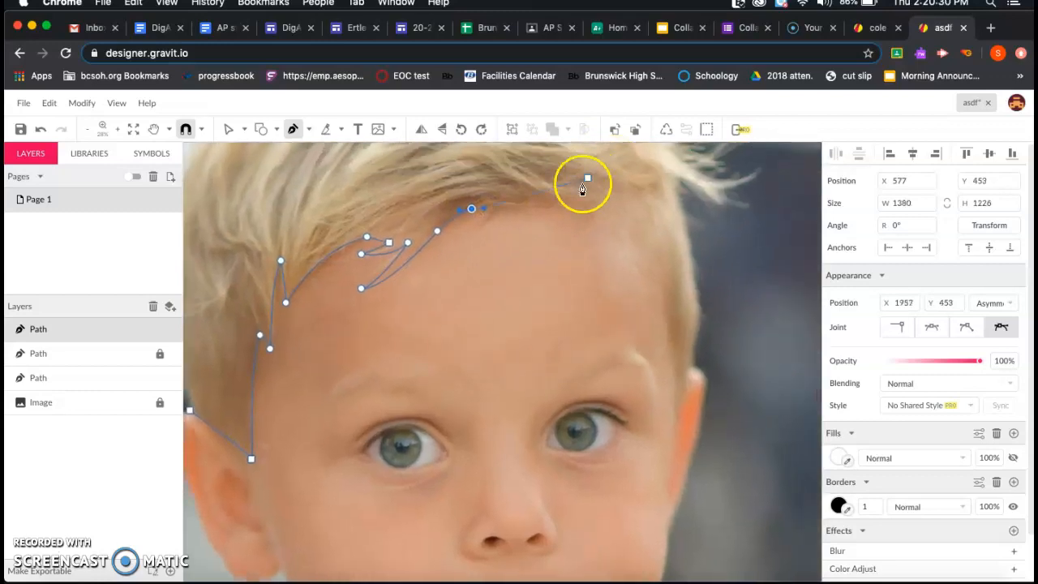
left_click_drag(576, 209, 591, 212)
left_click(639, 205)
left_click(653, 198)
left_click(636, 207)
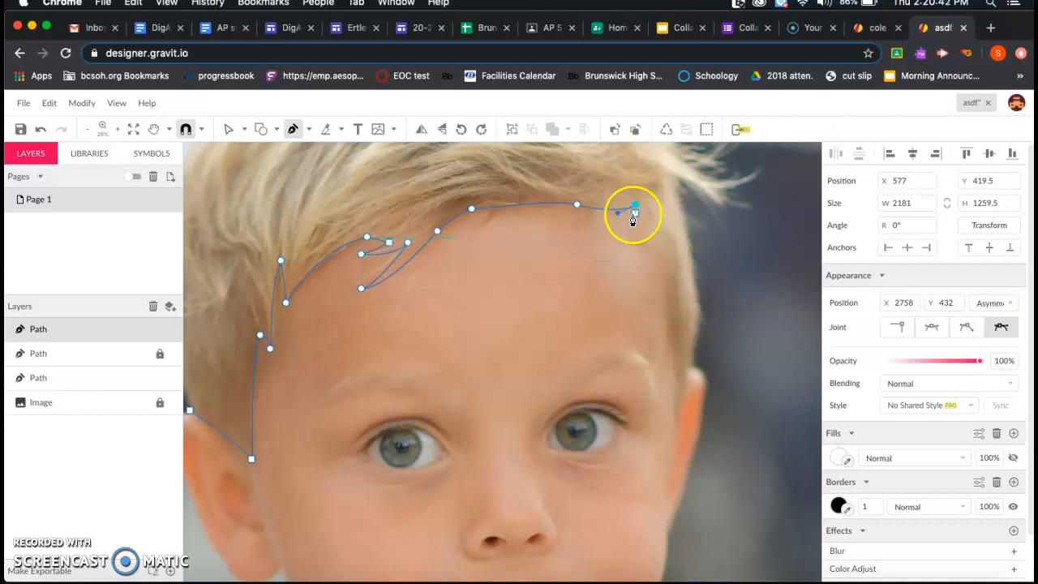
left_click(670, 277)
left_click_drag(665, 284, 675, 309)
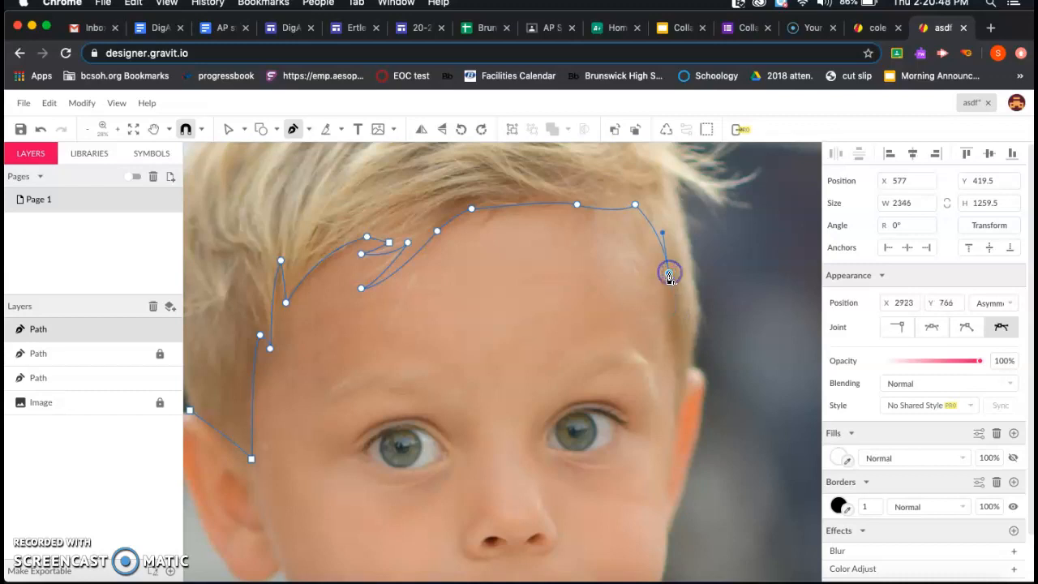
left_click(677, 402)
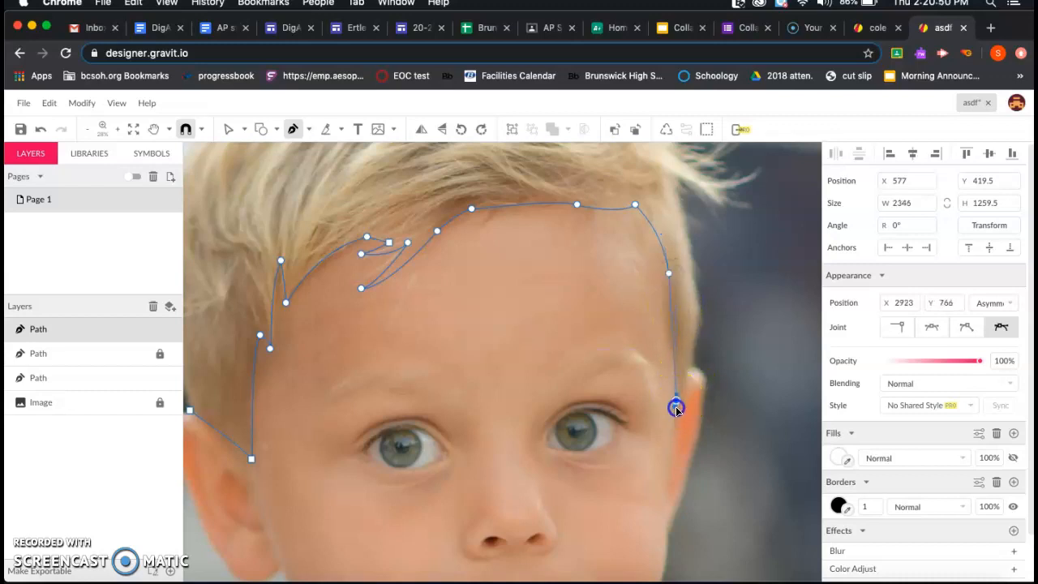
Trace the outer edge of the hair from the right-hand ear up to the loose strands beside the head.
left_click(701, 325)
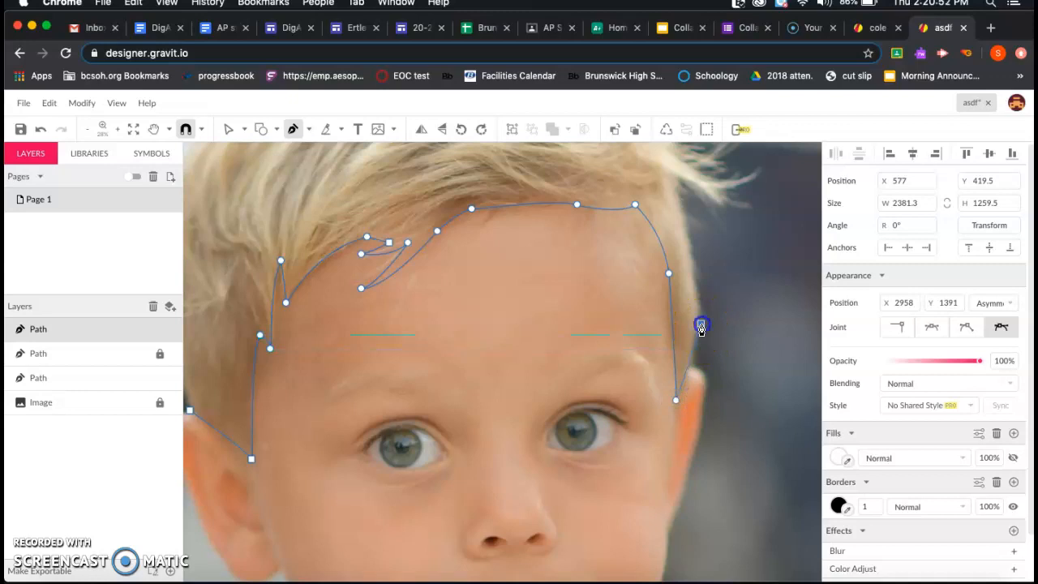
left_click(677, 185)
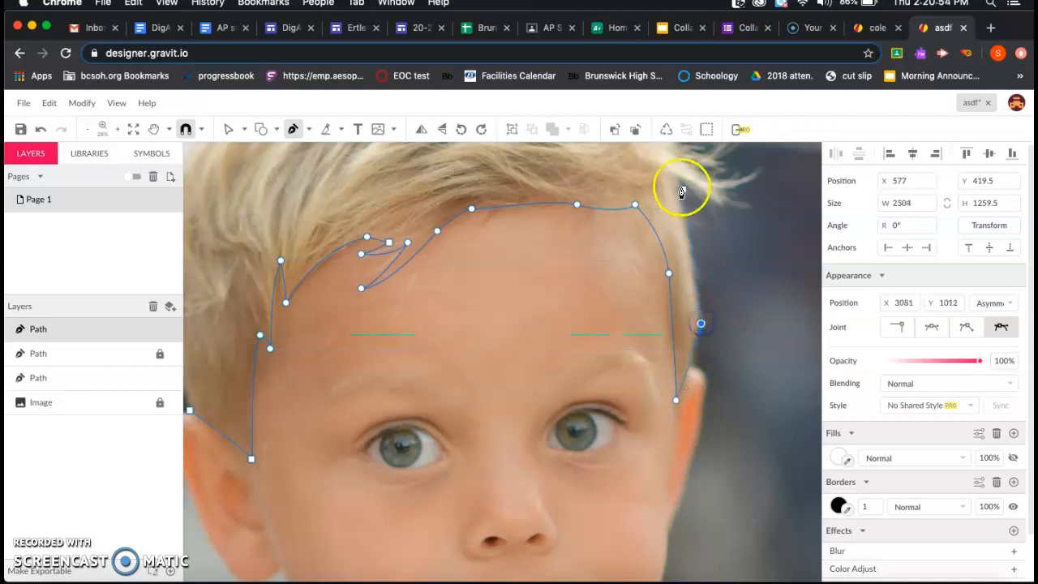
left_click(663, 166)
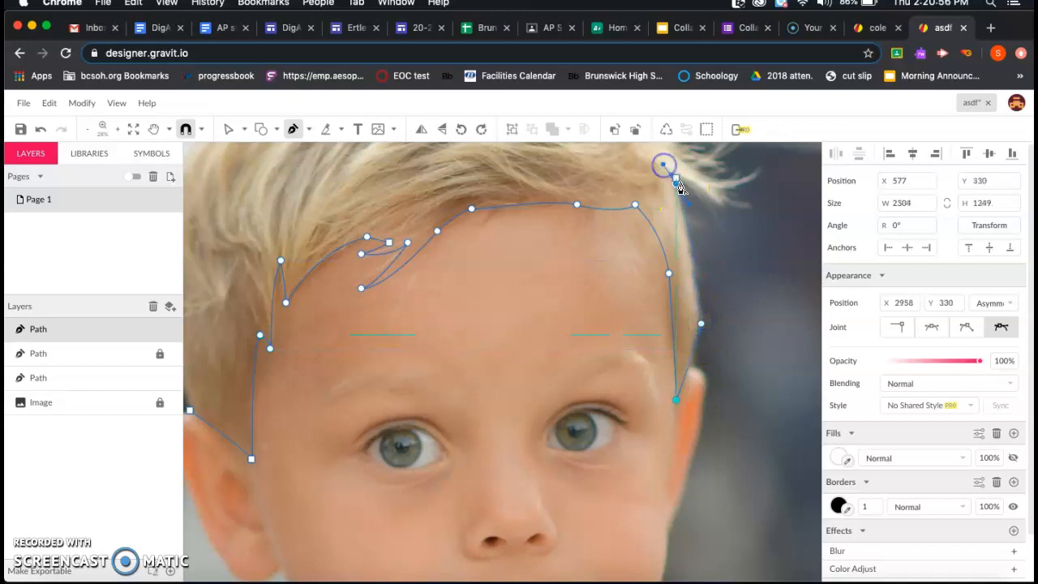
left_click(676, 186)
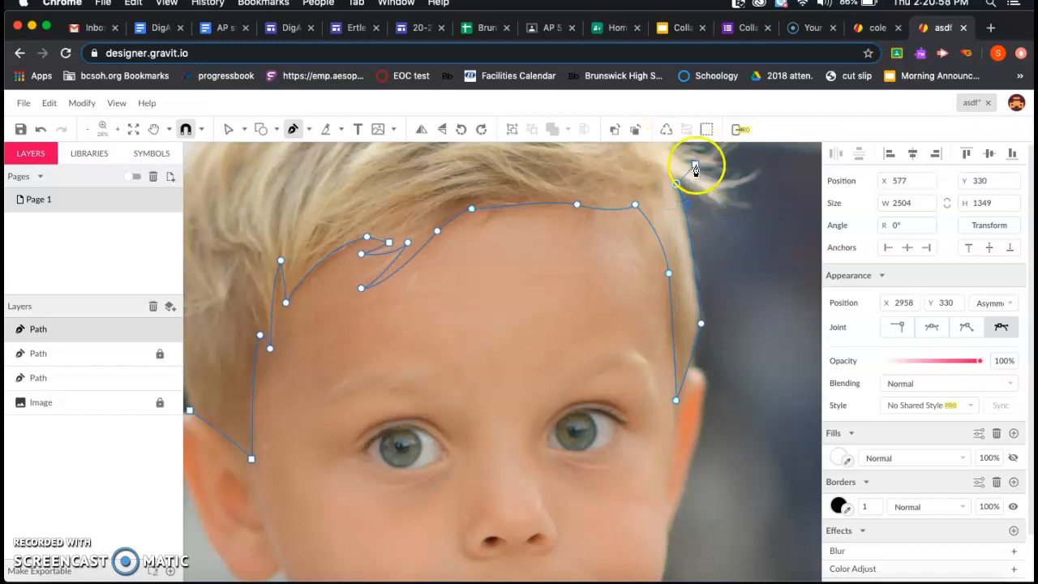
scroll(673, 212, "down", 5)
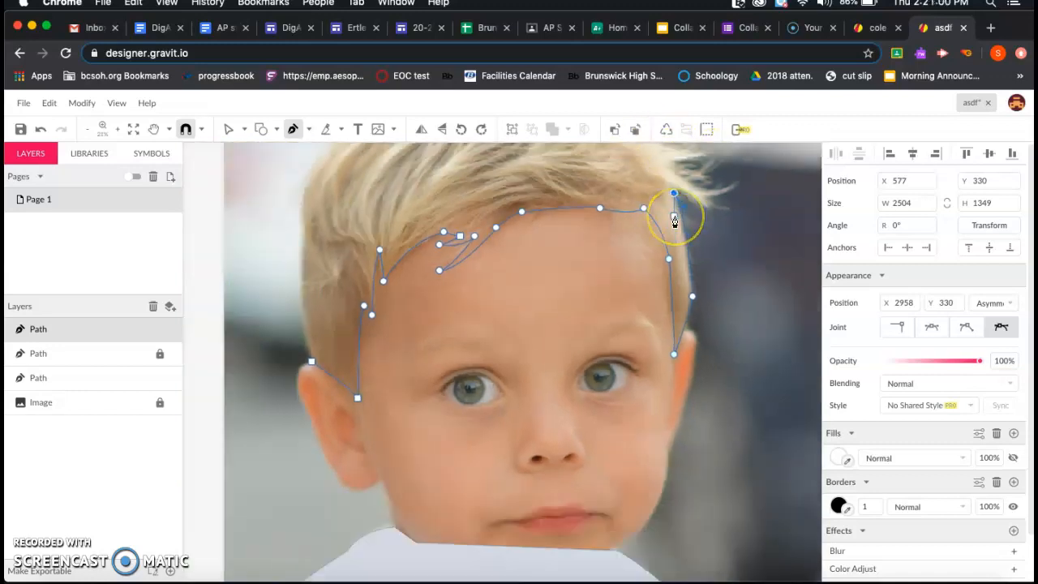
left_click(674, 201)
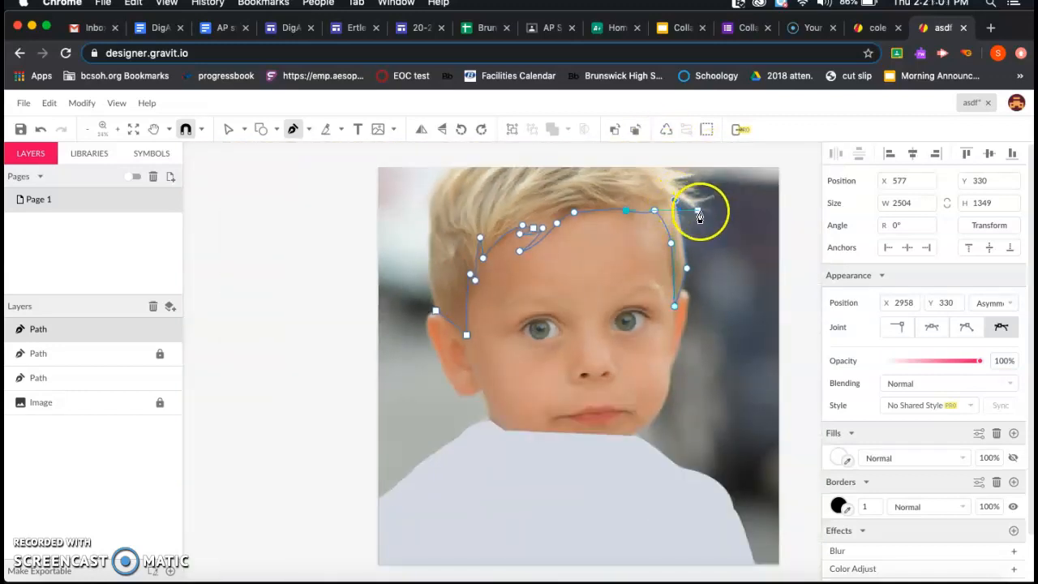
Run the hair path along the photo's top edge and close it with a curve down the left side to its starting point.
left_click(655, 171)
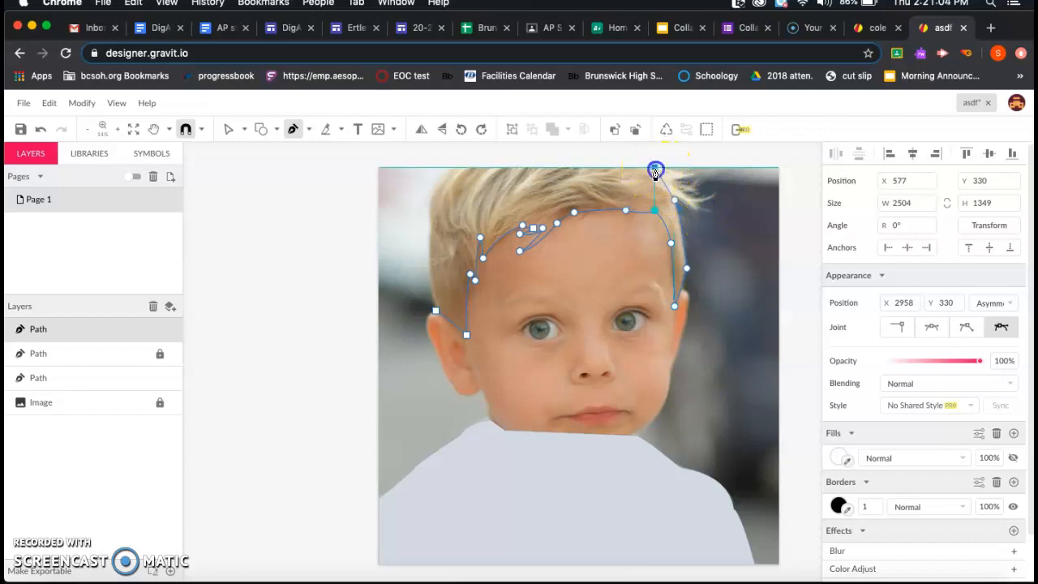
left_click(653, 169)
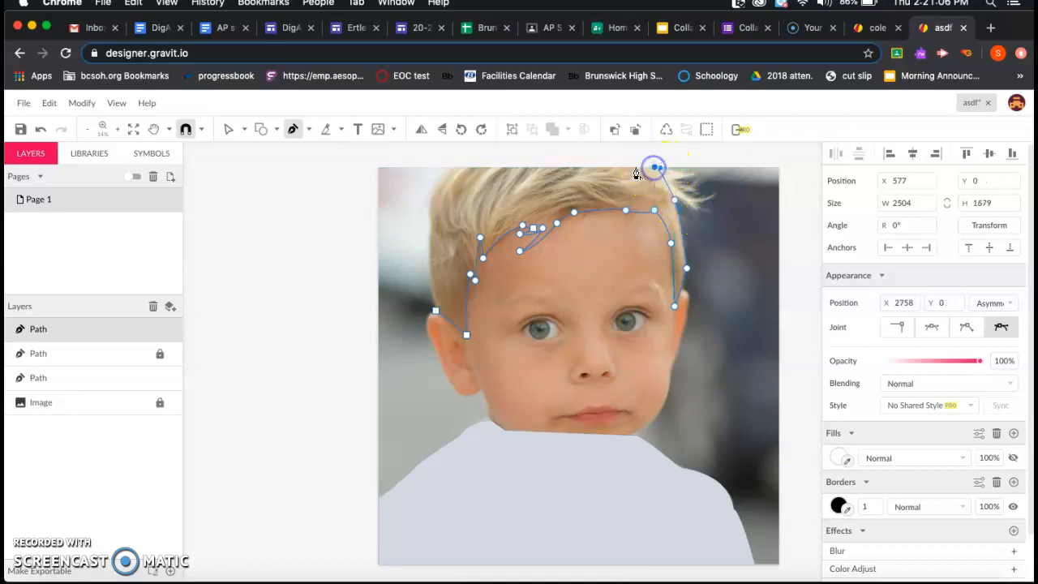
left_click(452, 168)
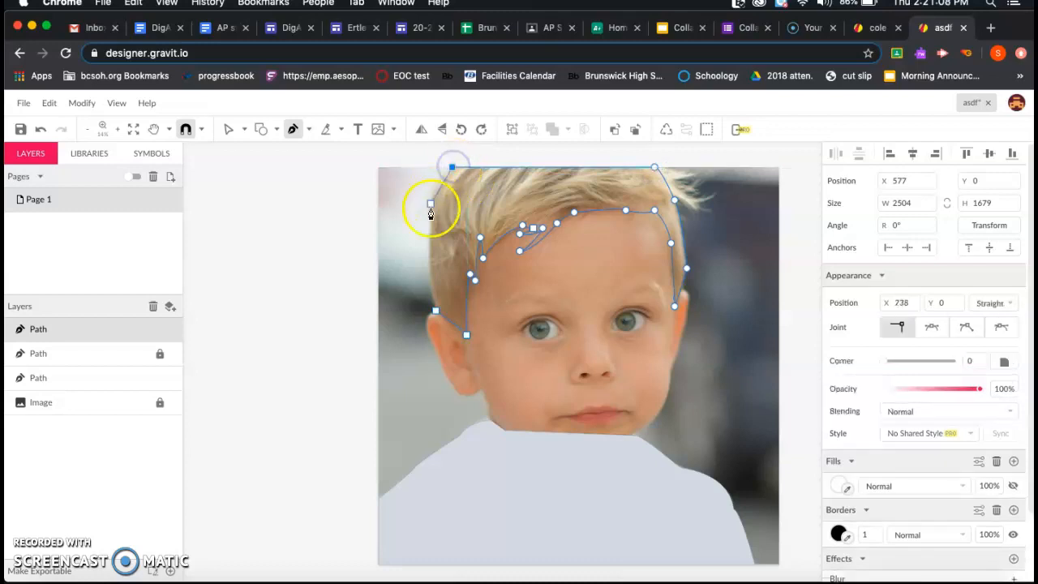
left_click_drag(436, 310, 455, 413)
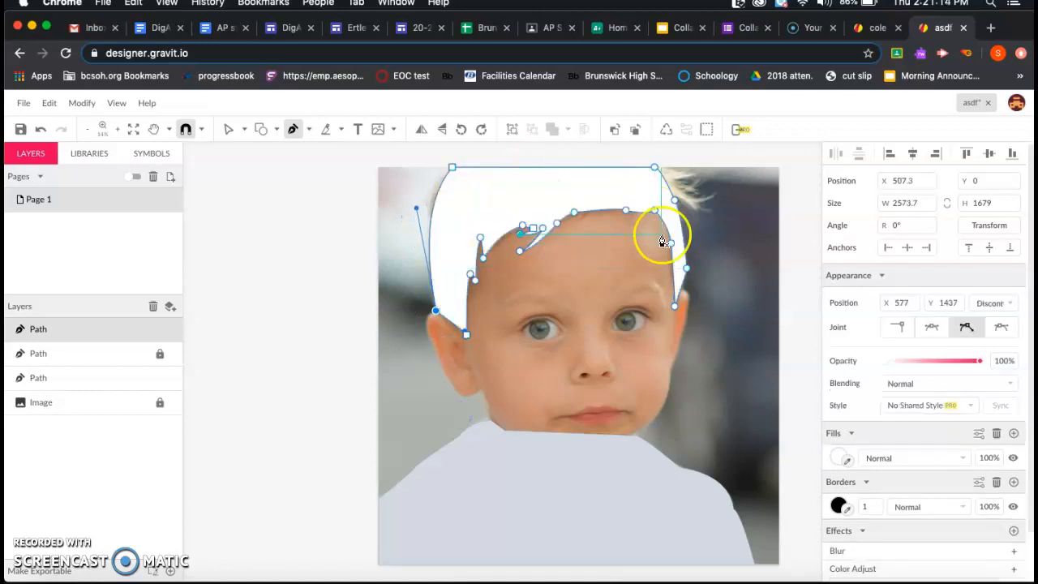
Hide the hair path's white fill and replace it with a tan colour sampled from the hair in the photo.
left_click(1014, 459)
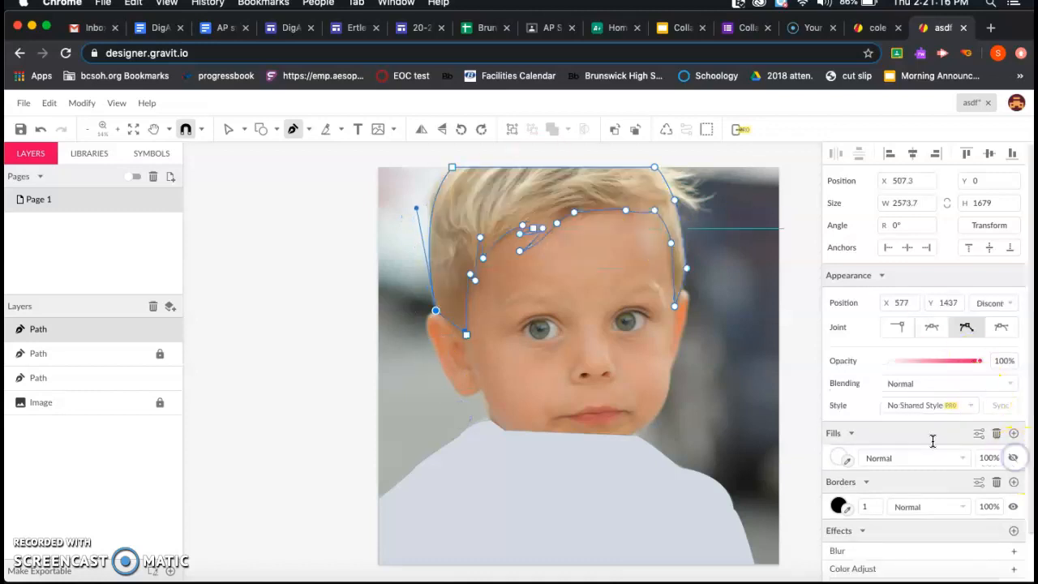
left_click(848, 462)
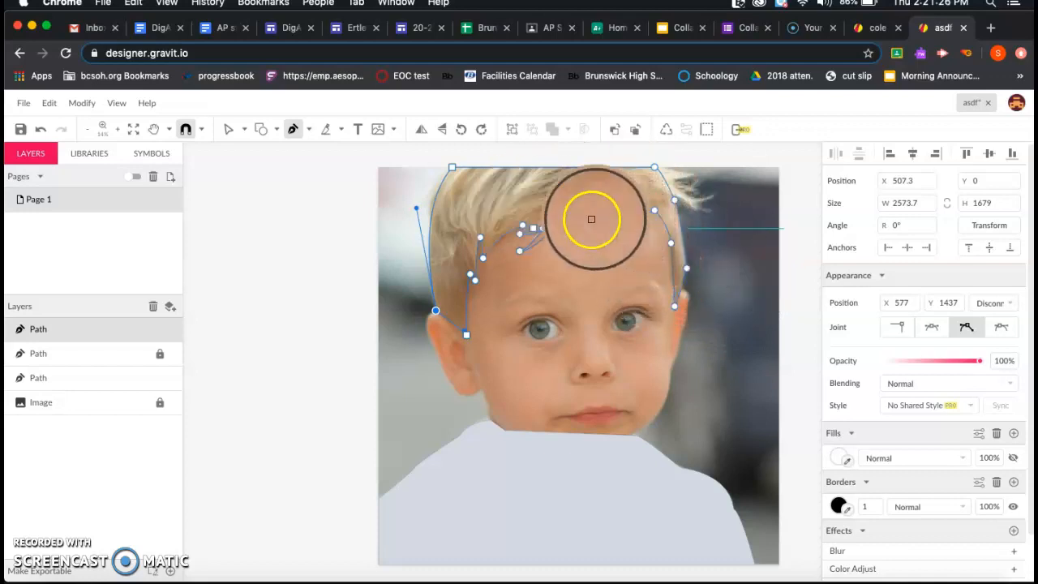
left_click(509, 194)
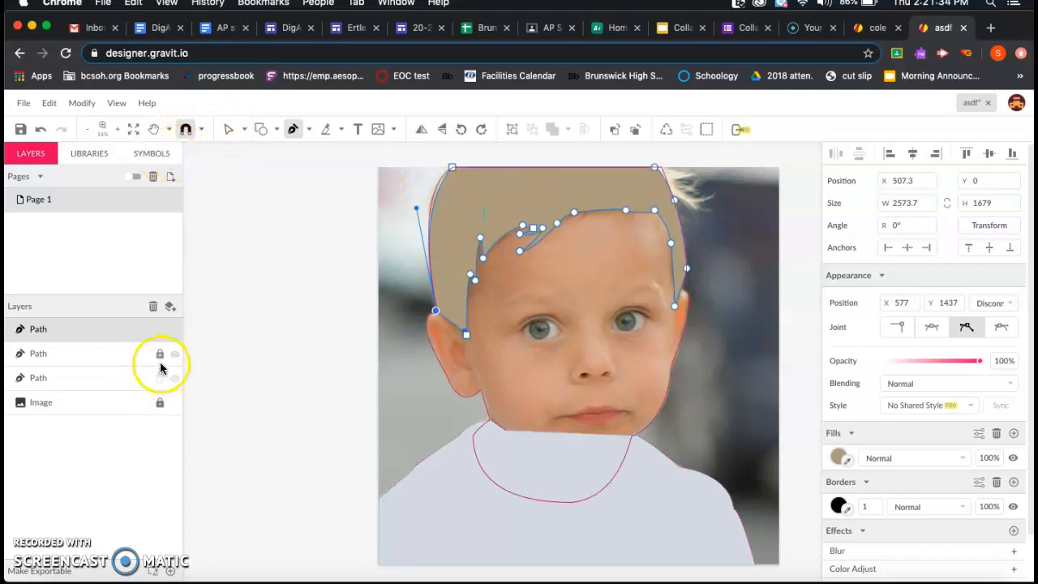
Deselect the hair path with the selection tool and unlock the head path's layer.
left_click(230, 132)
left_click(672, 362)
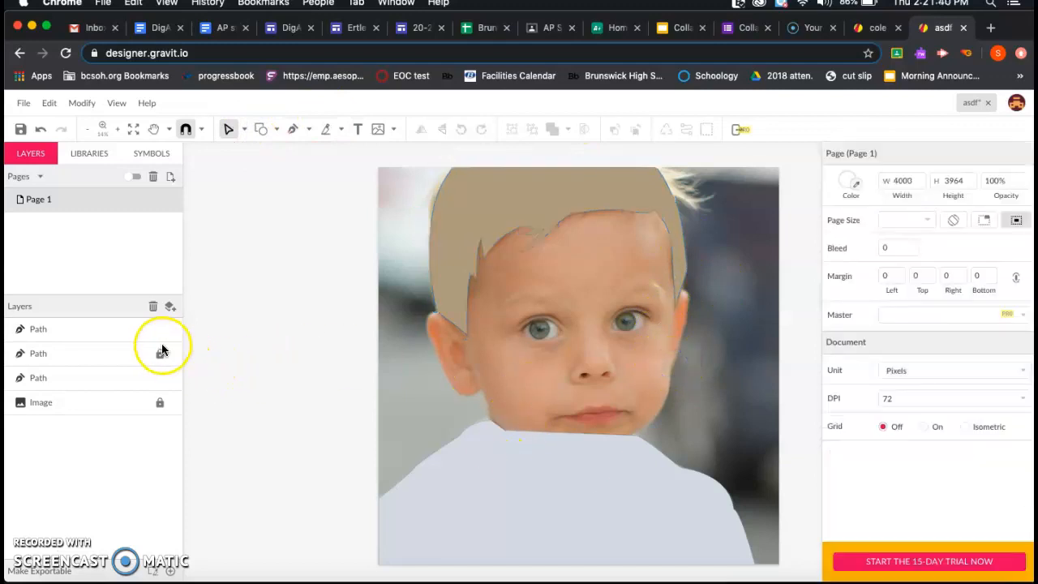
left_click(161, 357)
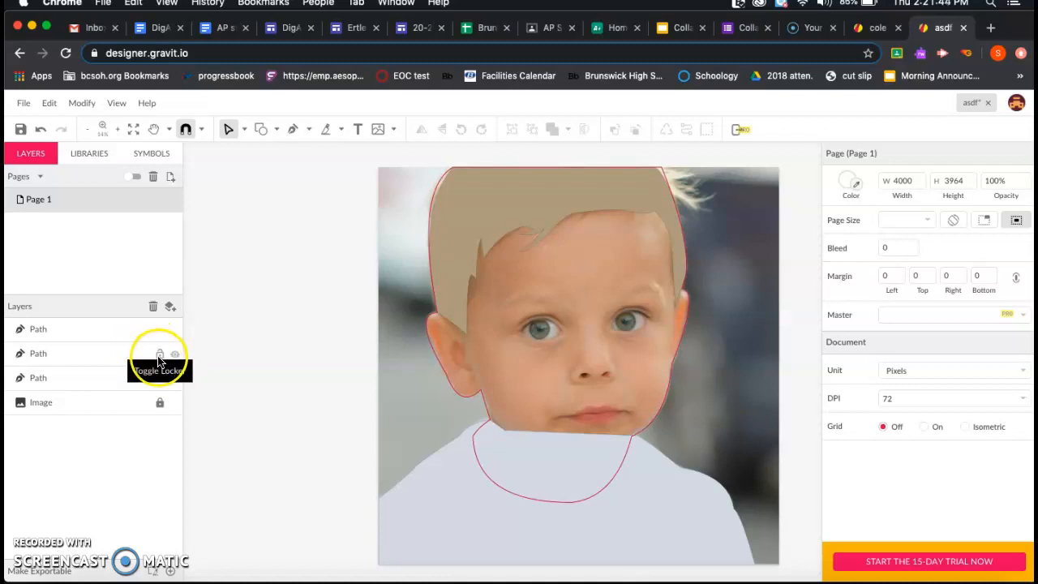
Turn the head path's hidden skin-coloured fill back on and deselect the path.
left_click(35, 355)
left_click(38, 355)
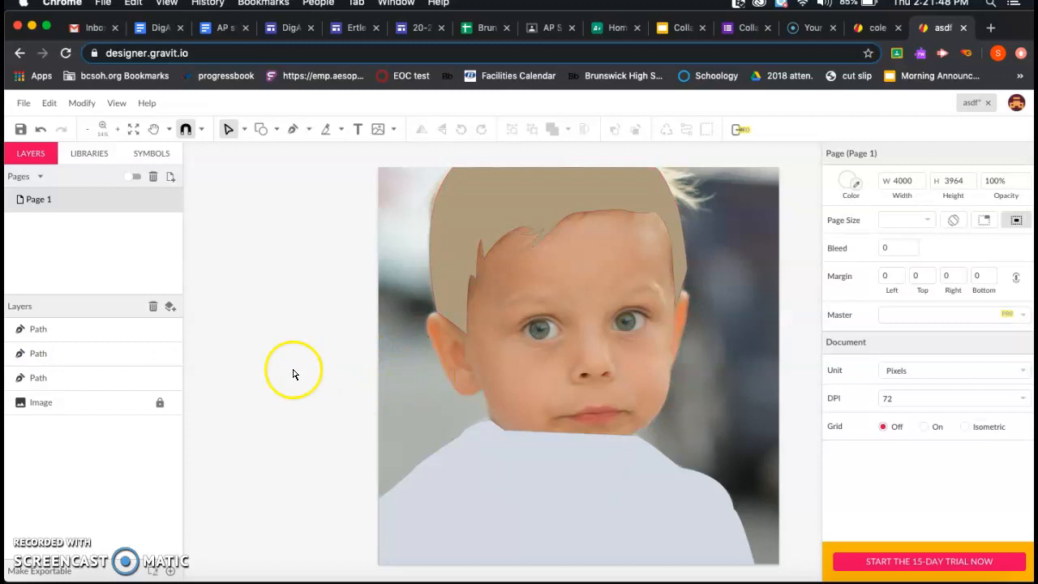
left_click(658, 413)
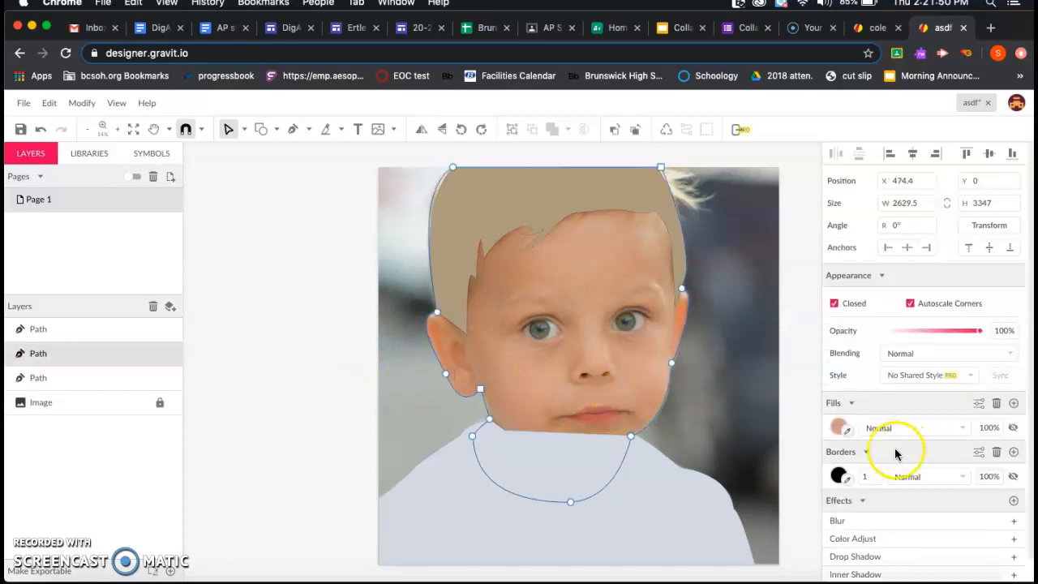
left_click(1013, 427)
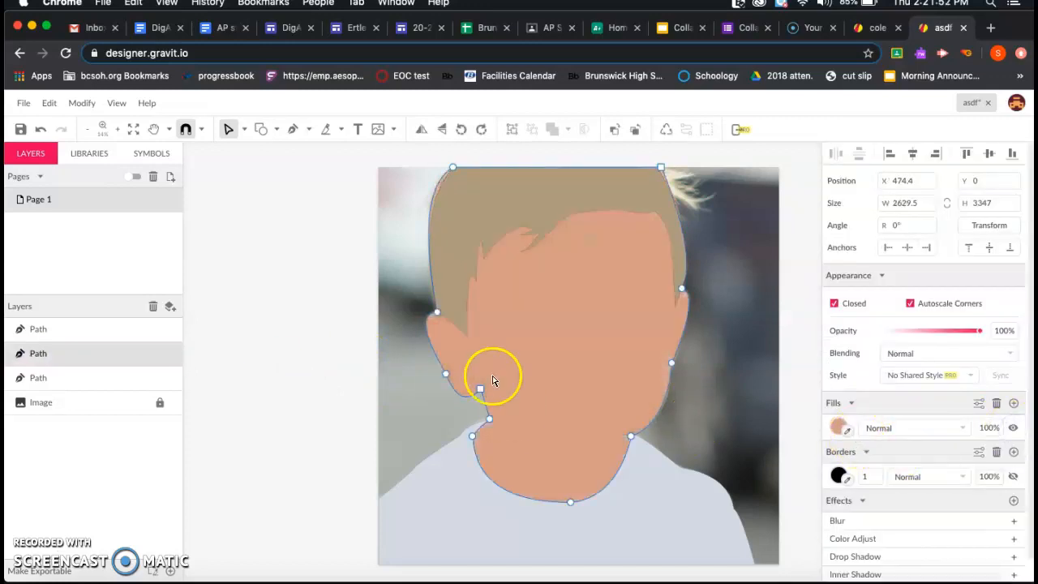
left_click(800, 293)
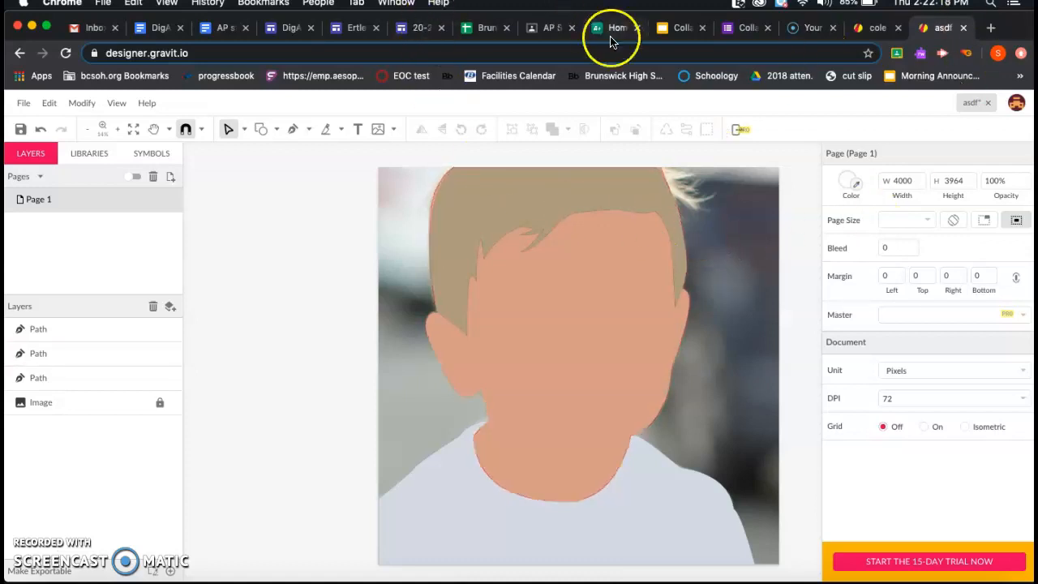
Save the design to My Cloud under the file name asdf.
left_click(24, 103)
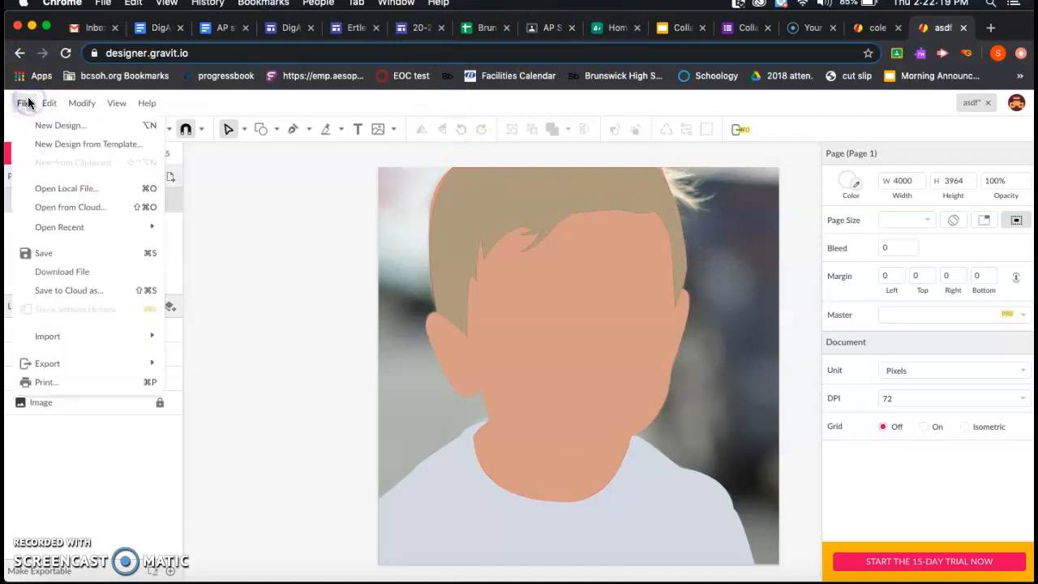
left_click(56, 258)
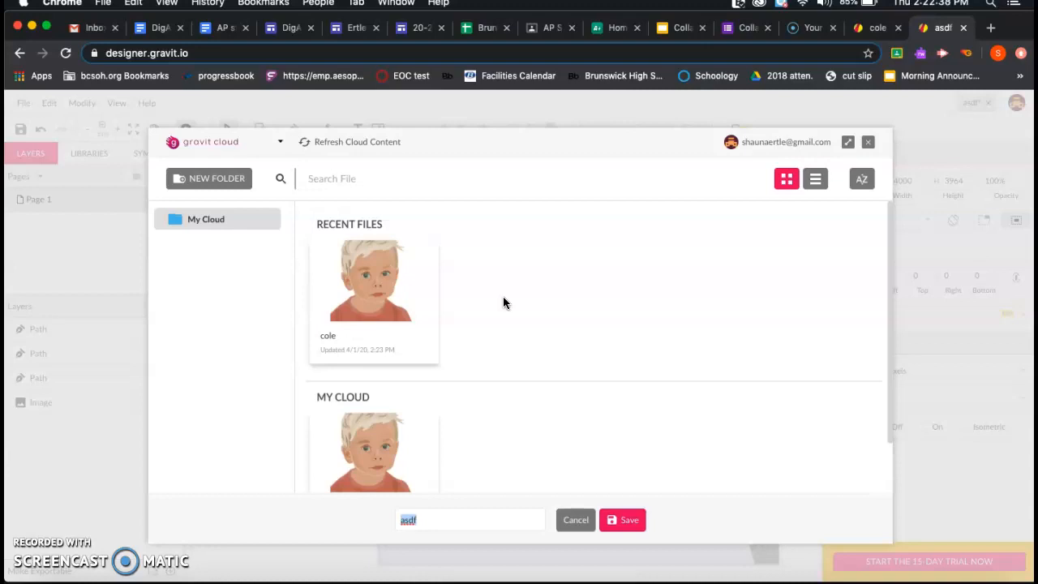
left_click(629, 521)
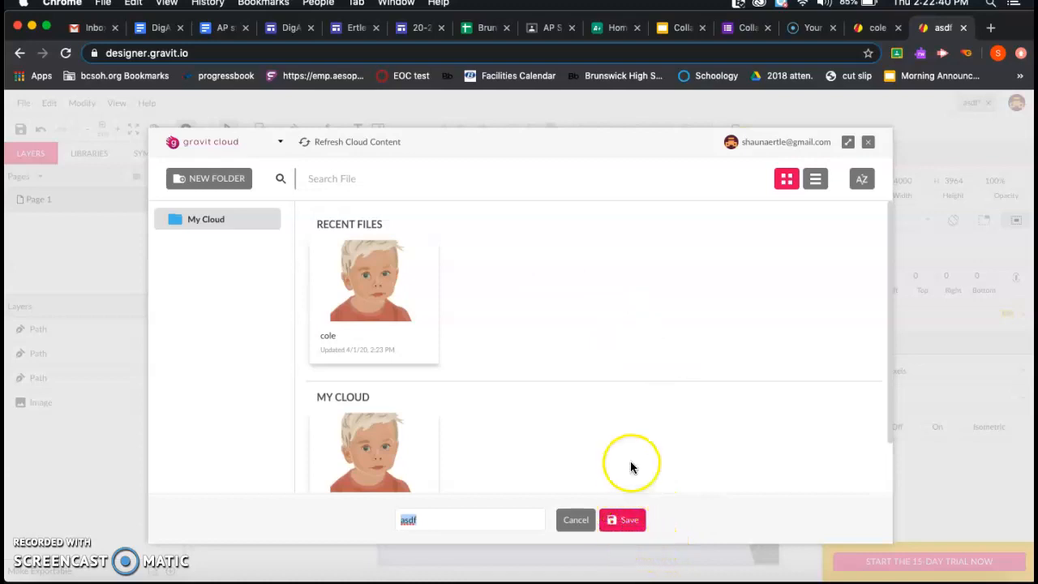